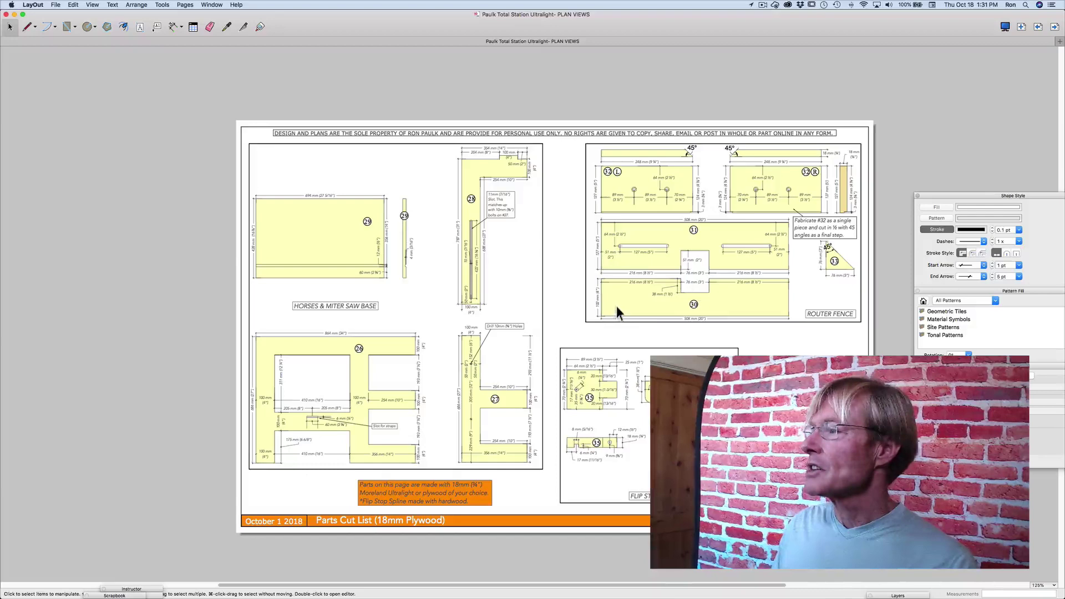
# Collapse the Shape Style / Pattern Fill tray off the right edge to reveal the Parts Cut List page
pyautogui.moveTo(946, 199); pyautogui.dragTo(1062, 200)
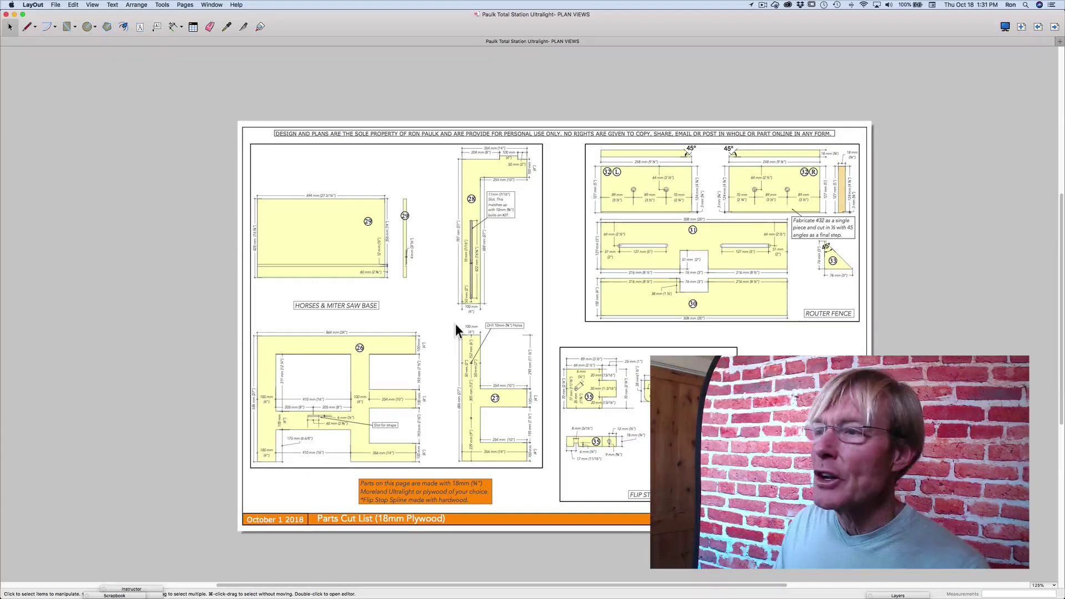
# Move the orange footer bar onto the Unique Elements layer
pyautogui.click(636, 527)
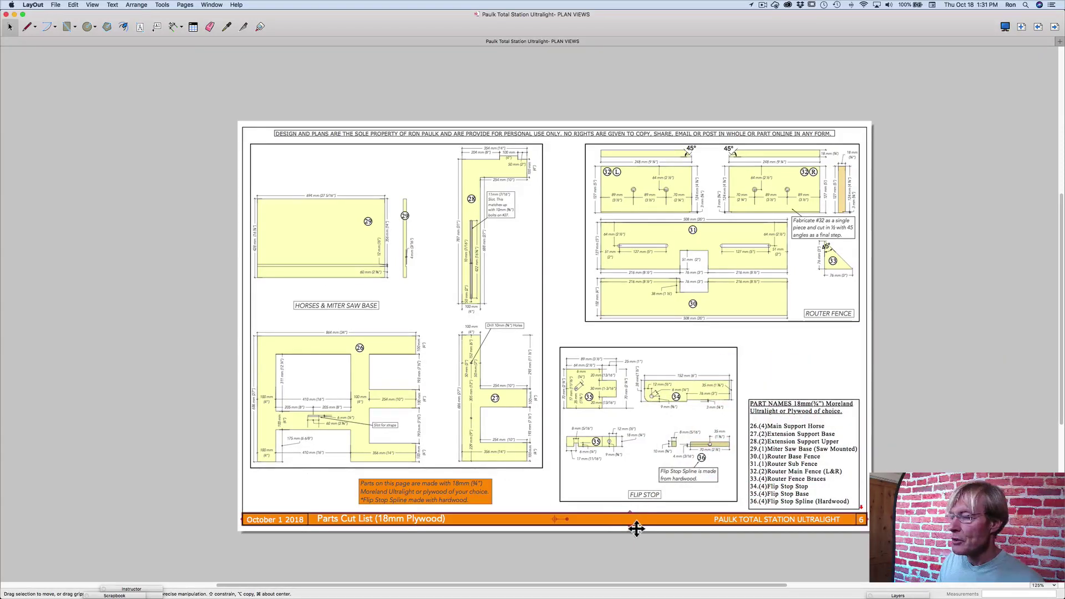
pyautogui.rightClick(629, 521)
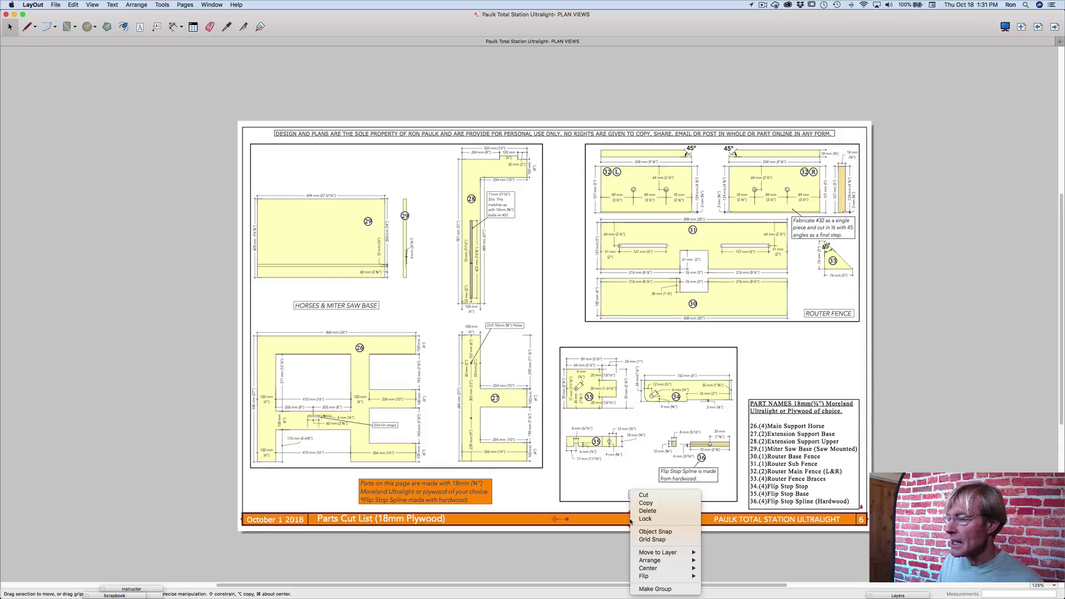
pyautogui.moveTo(675, 553)
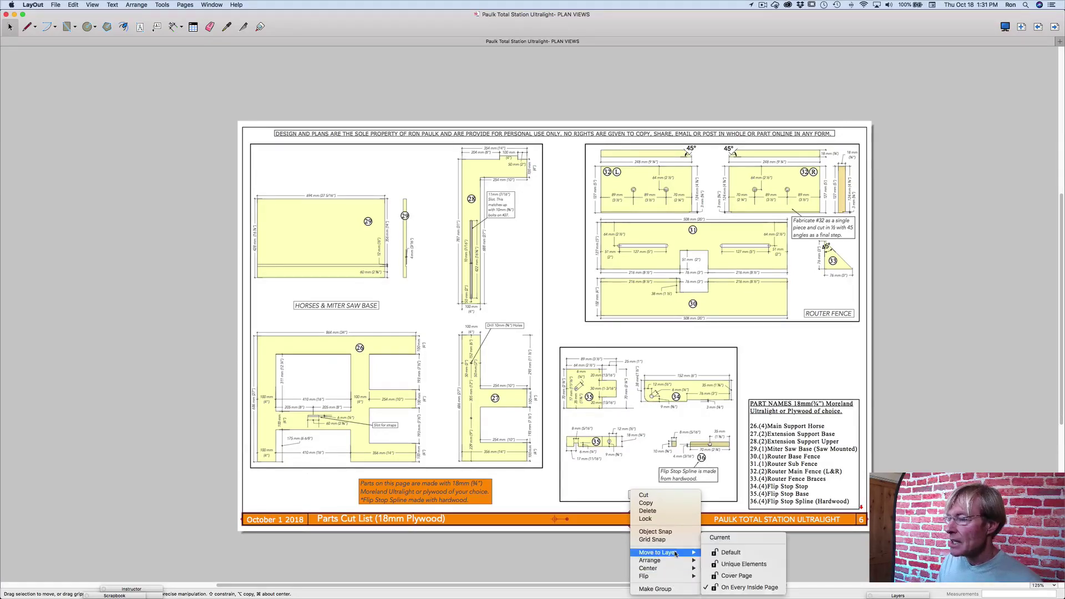
pyautogui.click(737, 564)
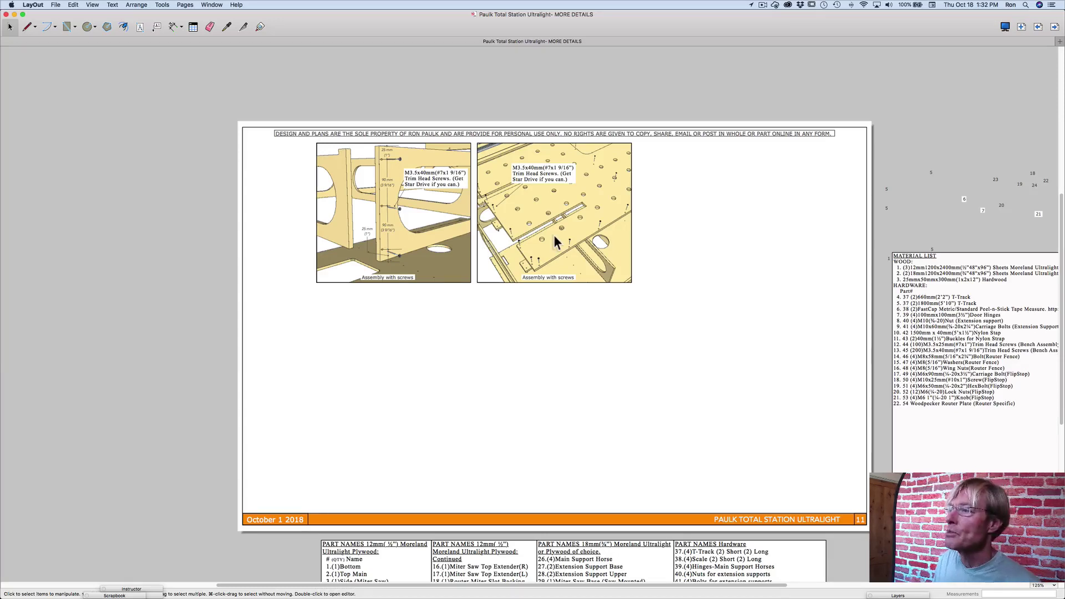
# Copy the right screws assembly image, paste it onto page 12 and shift it left and down
pyautogui.rightClick(613, 230)
pyautogui.click(627, 239)
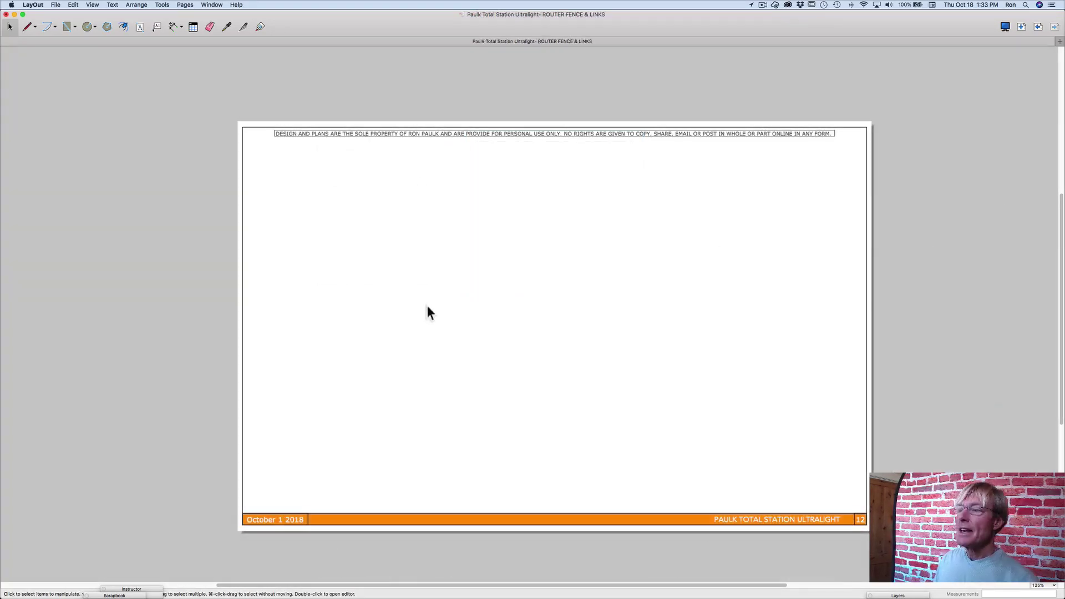
pyautogui.rightClick(419, 256)
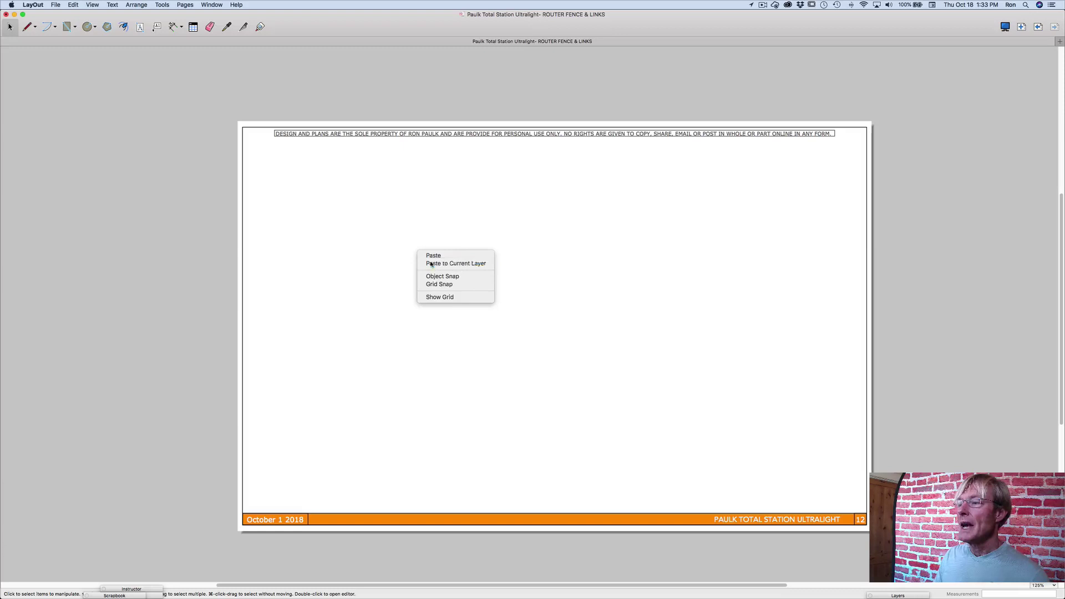
pyautogui.click(430, 263)
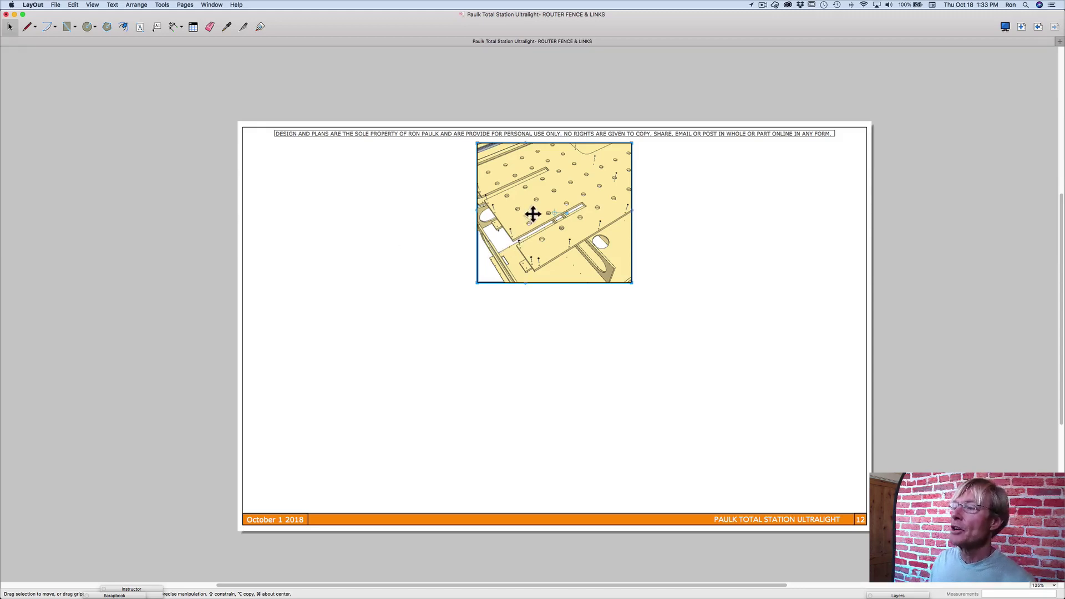
pyautogui.moveTo(535, 208)
pyautogui.mouseDown()
pyautogui.moveTo(492, 254)
pyautogui.moveTo(394, 257)
pyautogui.mouseUp()
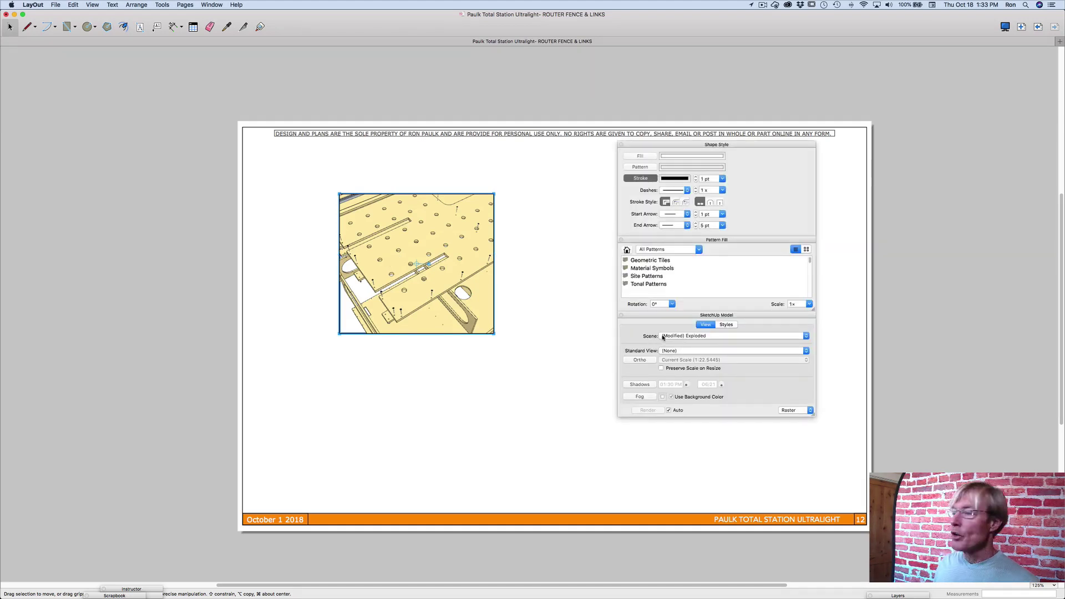
# Switch to the SketchUp bench model and show its ROUTER FENCE EXPLODED scene
pyautogui.moveTo(715, 593)
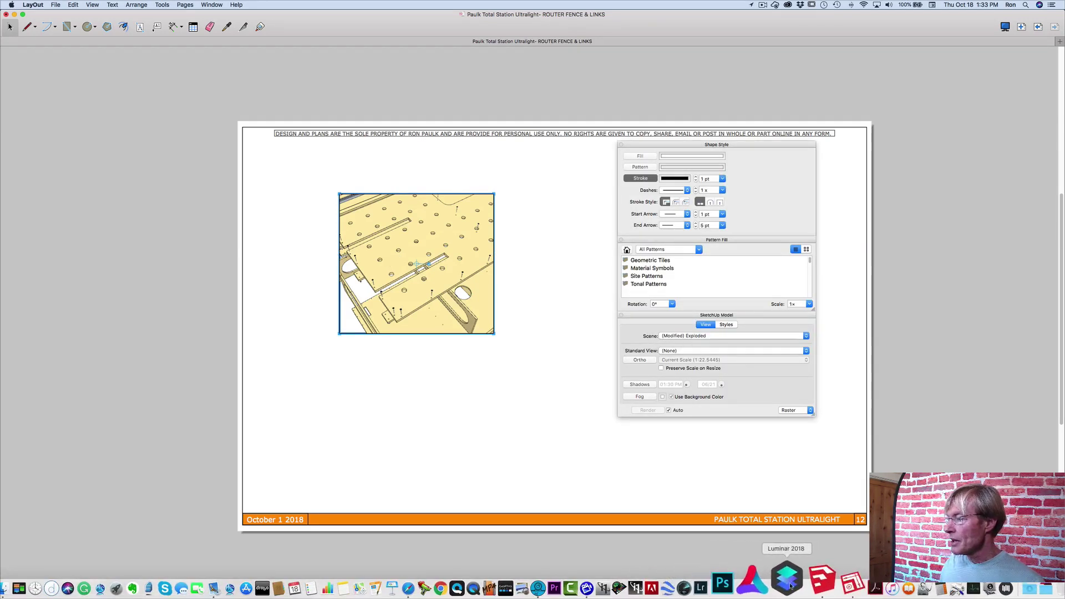
pyautogui.click(804, 581)
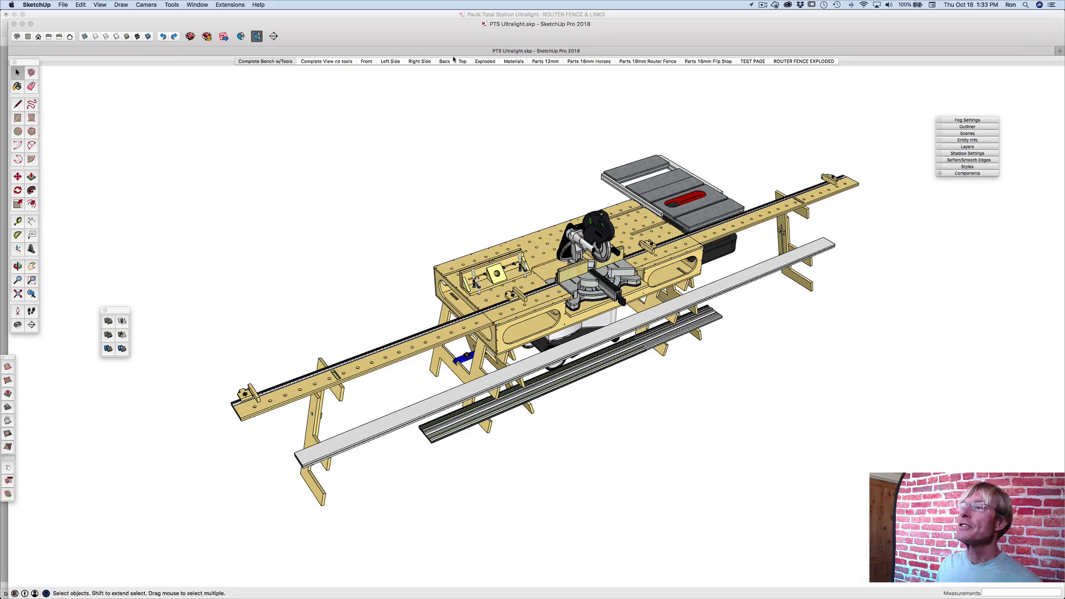
pyautogui.click(804, 62)
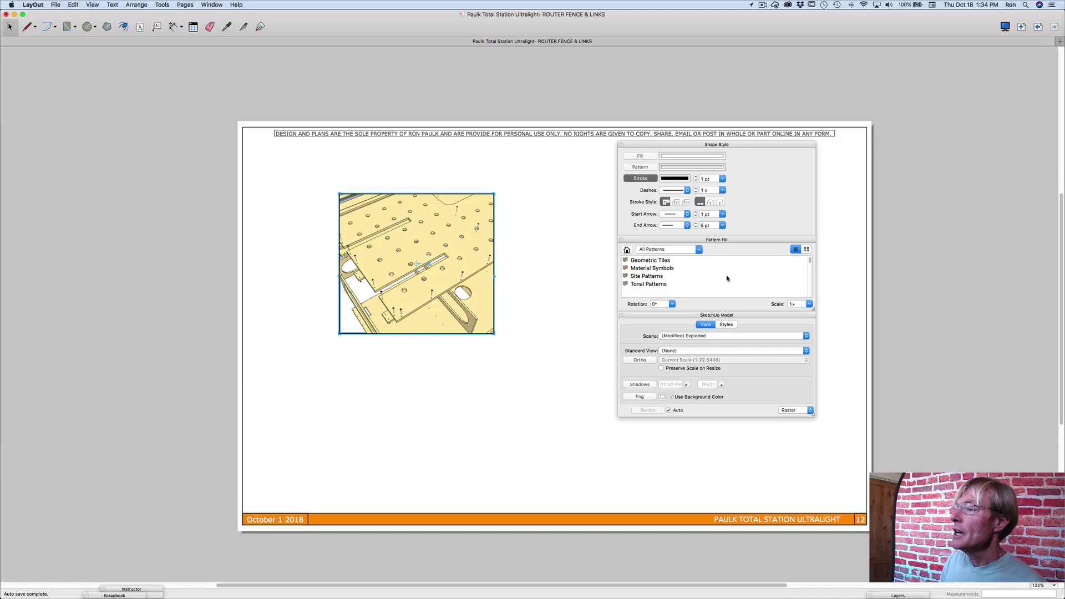
# Set the pasted viewport's scene to ROUTER FENCE EXPLODED and hide the style tray
pyautogui.click(719, 335)
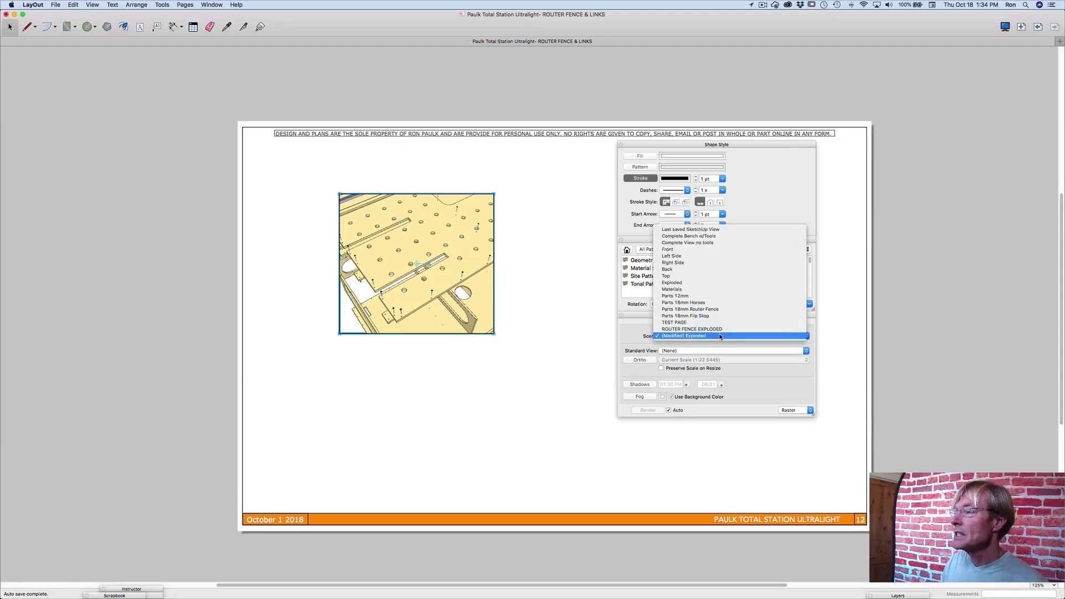
pyautogui.click(716, 329)
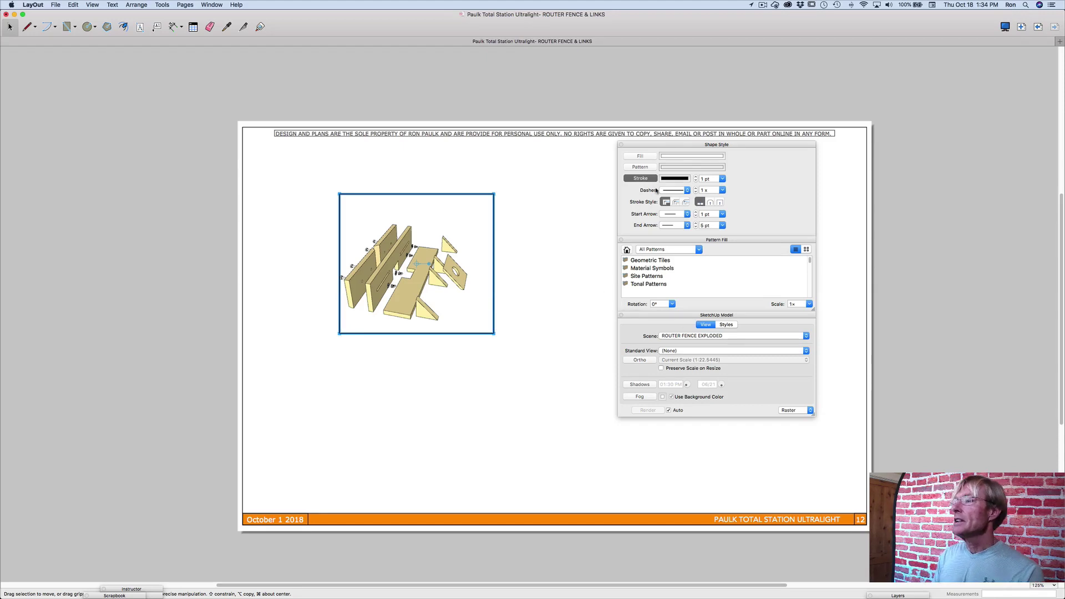
pyautogui.click(620, 144)
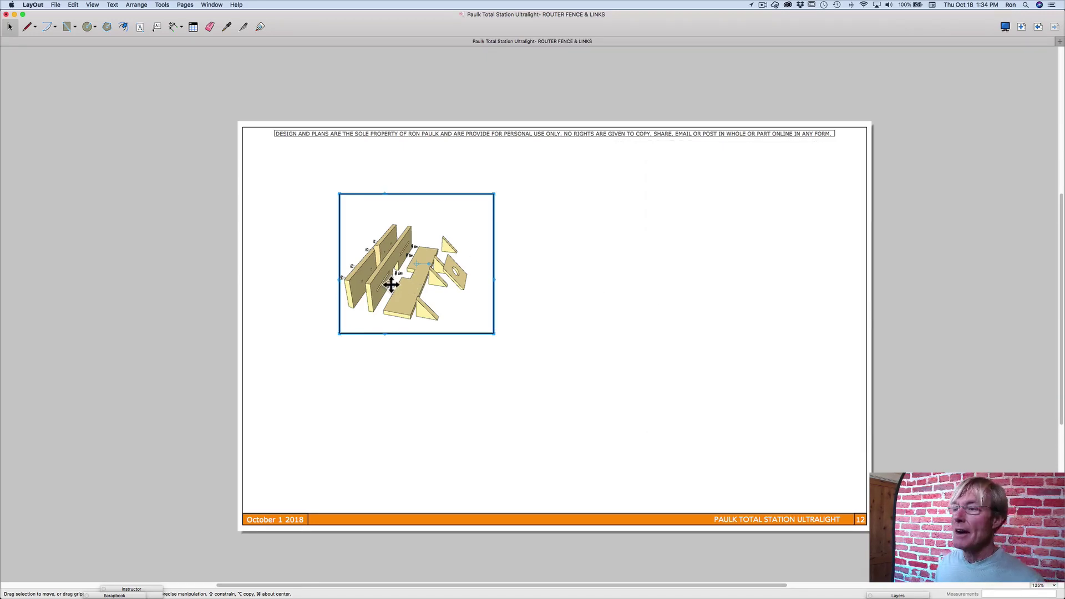
# Move the router fence viewport up to the top-left corner of page 12
pyautogui.scroll(3, 391, 284)
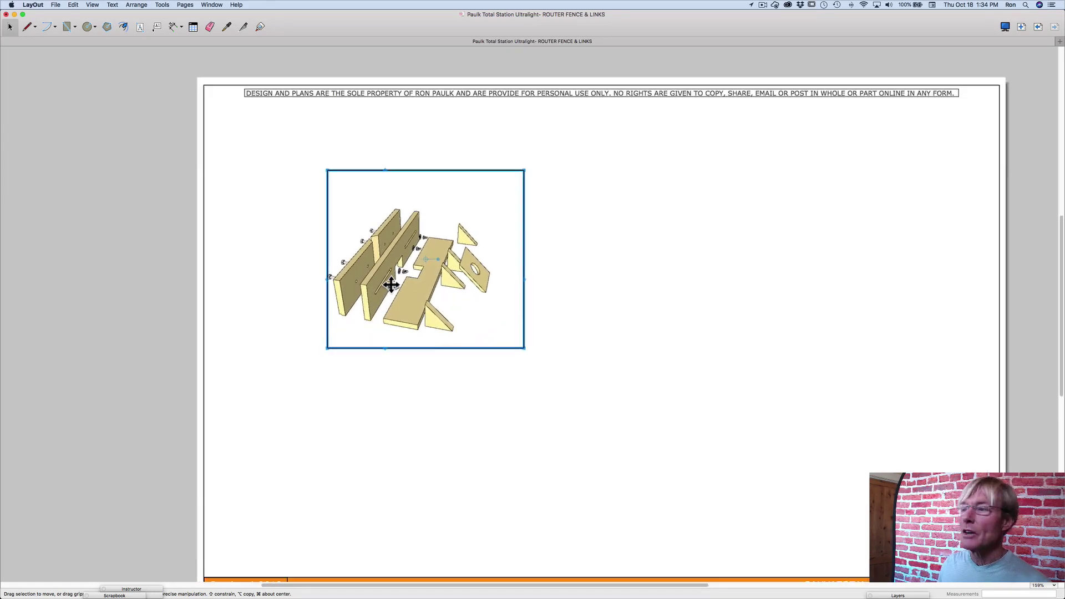
pyautogui.scroll(1, 391, 284)
pyautogui.scroll(-2, 391, 285)
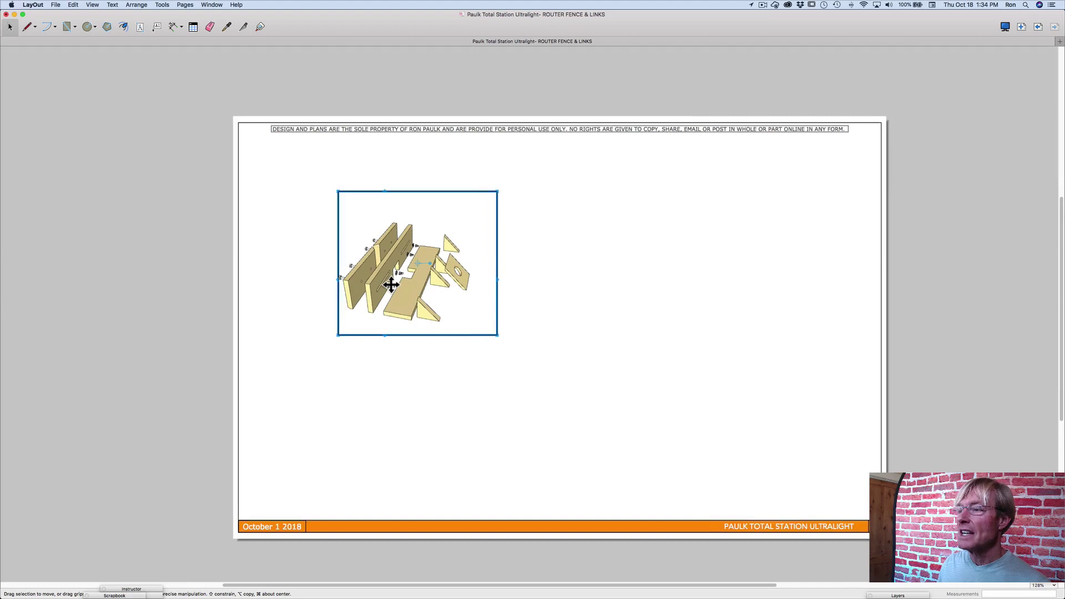
pyautogui.scroll(5, 520, 340)
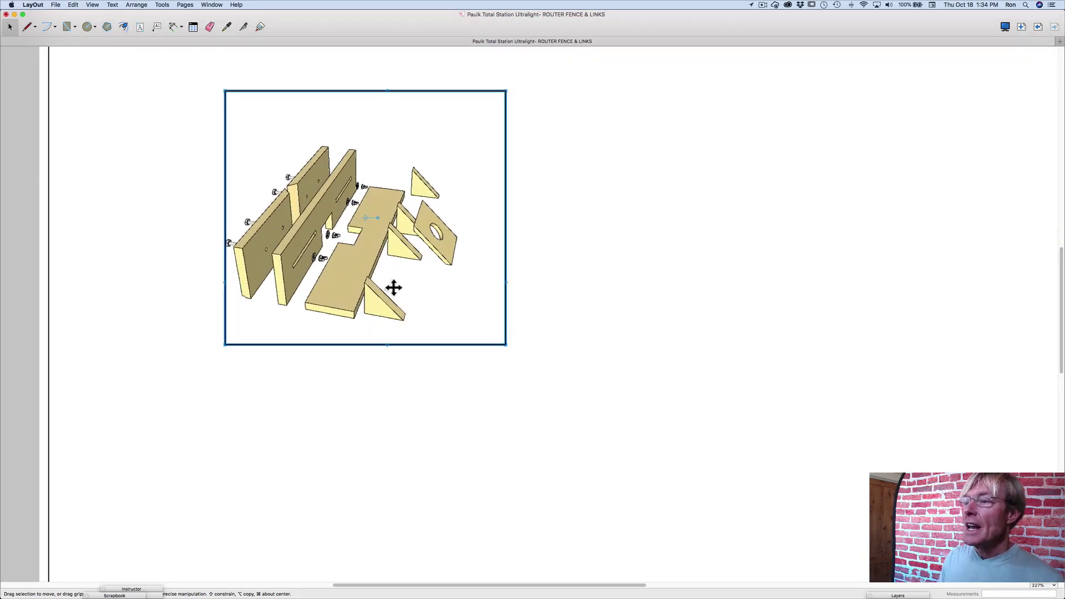
pyautogui.scroll(-2, 410, 299)
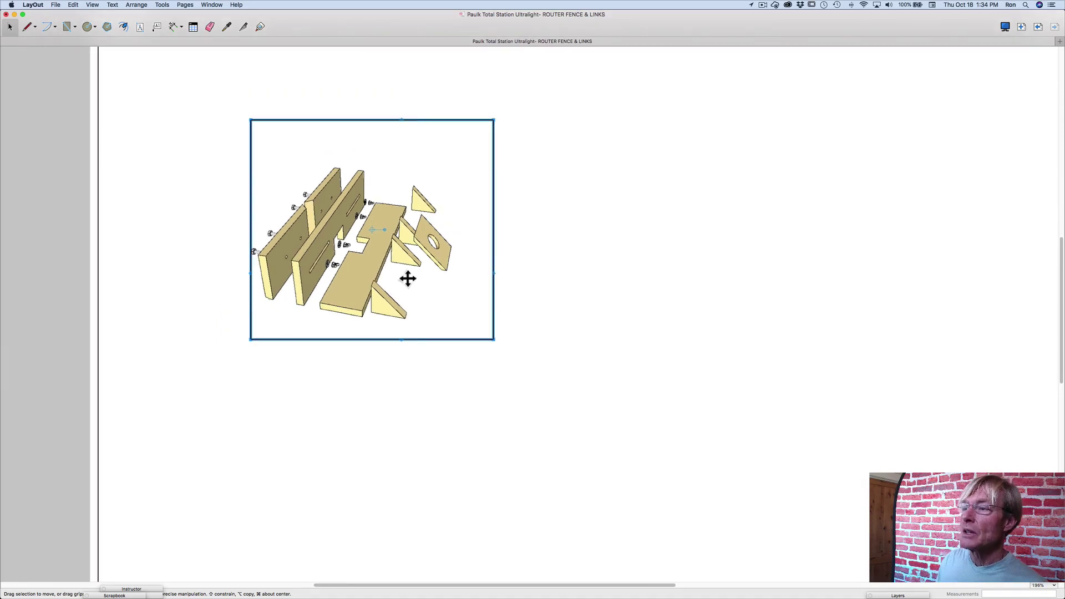
pyautogui.moveTo(376, 260)
pyautogui.mouseDown()
pyautogui.moveTo(233, 244)
pyautogui.moveTo(271, 244)
pyautogui.moveTo(252, 209)
pyautogui.mouseUp()
pyautogui.scroll(-3, 269, 247)
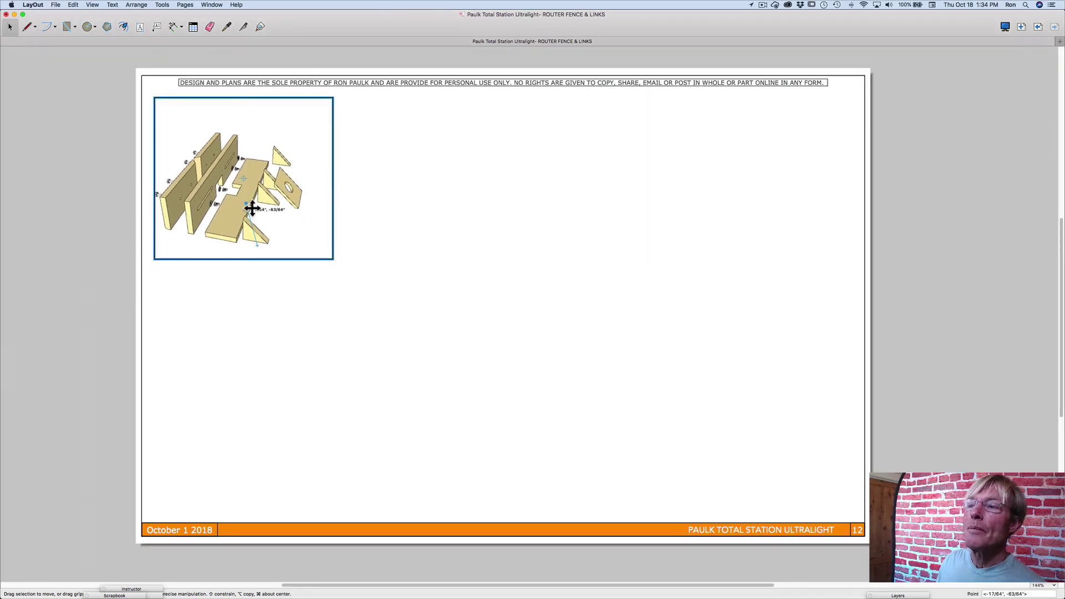
# Scale the viewport up to cover the left half of page 12, about 1:13.6063
pyautogui.moveTo(333, 259); pyautogui.dragTo(497, 366)
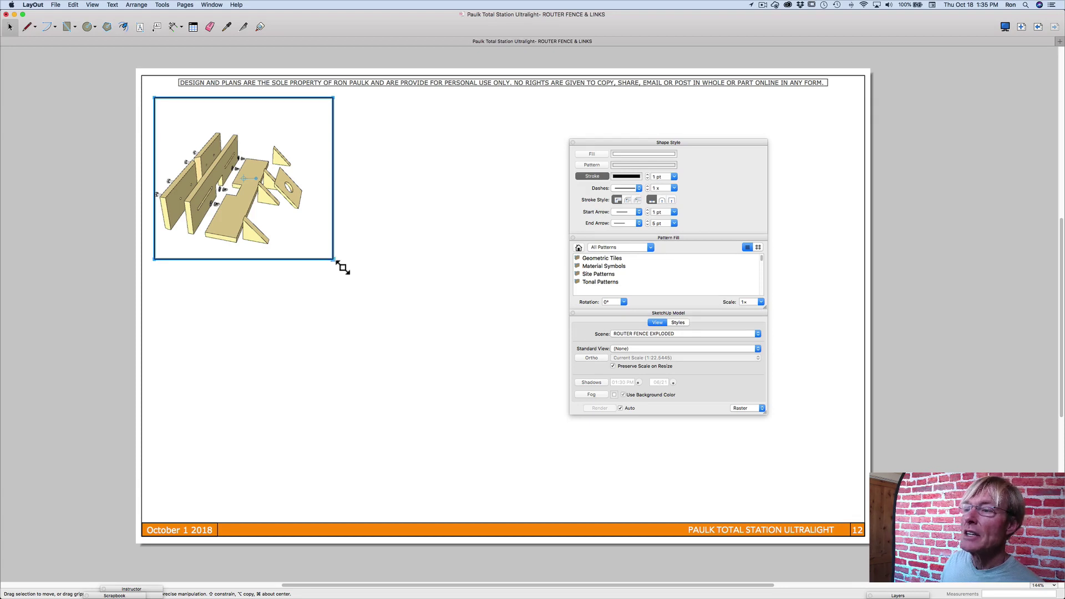
pyautogui.moveTo(336, 261); pyautogui.dragTo(481, 365)
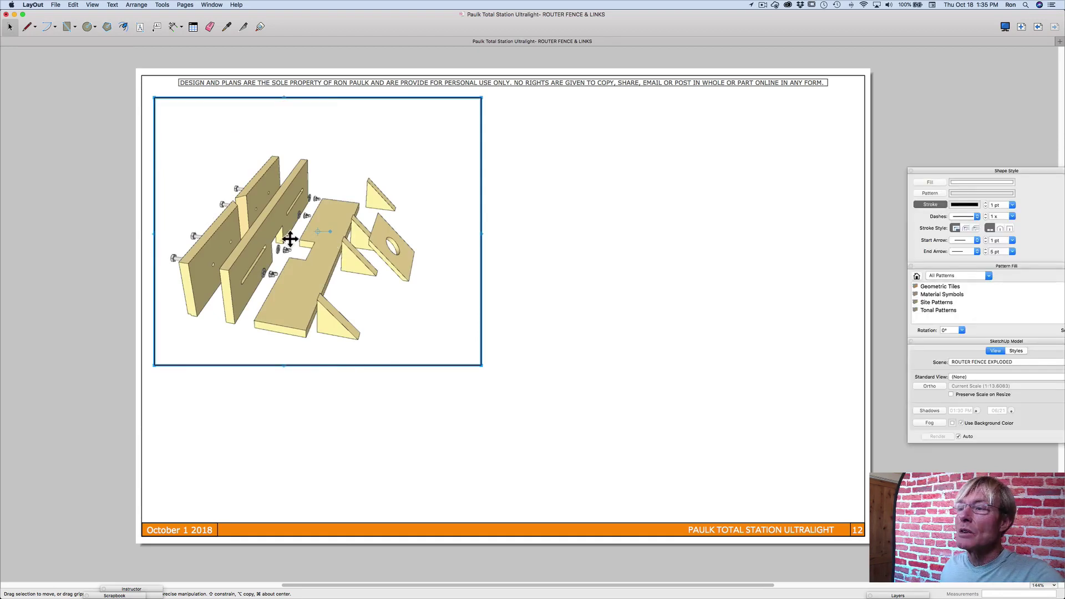
# Orbit the exploded router fence model inside the viewport to a lower, frontal angle
pyautogui.doubleClick(332, 256)
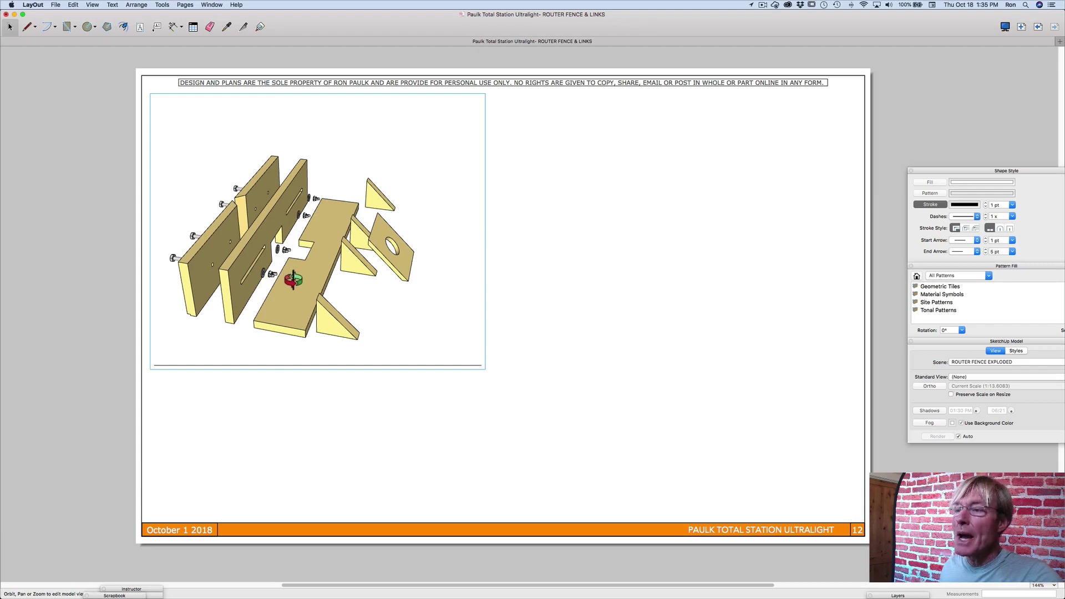
pyautogui.moveTo(290, 278)
pyautogui.mouseDown()
pyautogui.moveTo(357, 268)
pyautogui.moveTo(373, 225)
pyautogui.moveTo(305, 238)
pyautogui.moveTo(280, 259)
pyautogui.moveTo(279, 250)
pyautogui.moveTo(296, 245)
pyautogui.moveTo(272, 281)
pyautogui.moveTo(318, 262)
pyautogui.moveTo(214, 295)
pyautogui.mouseUp()
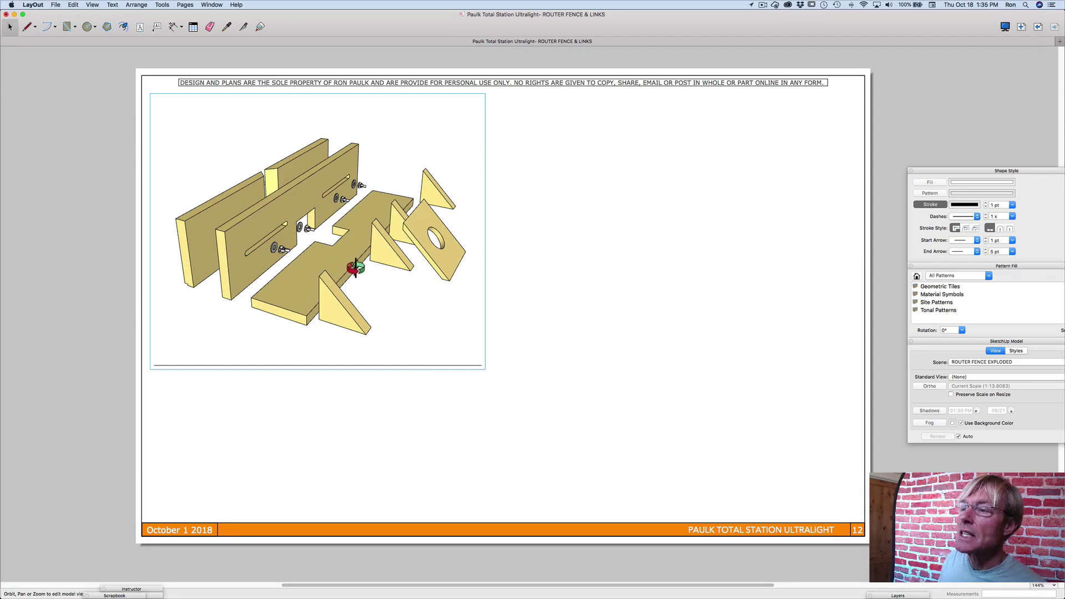
pyautogui.moveTo(351, 269); pyautogui.dragTo(349, 267)
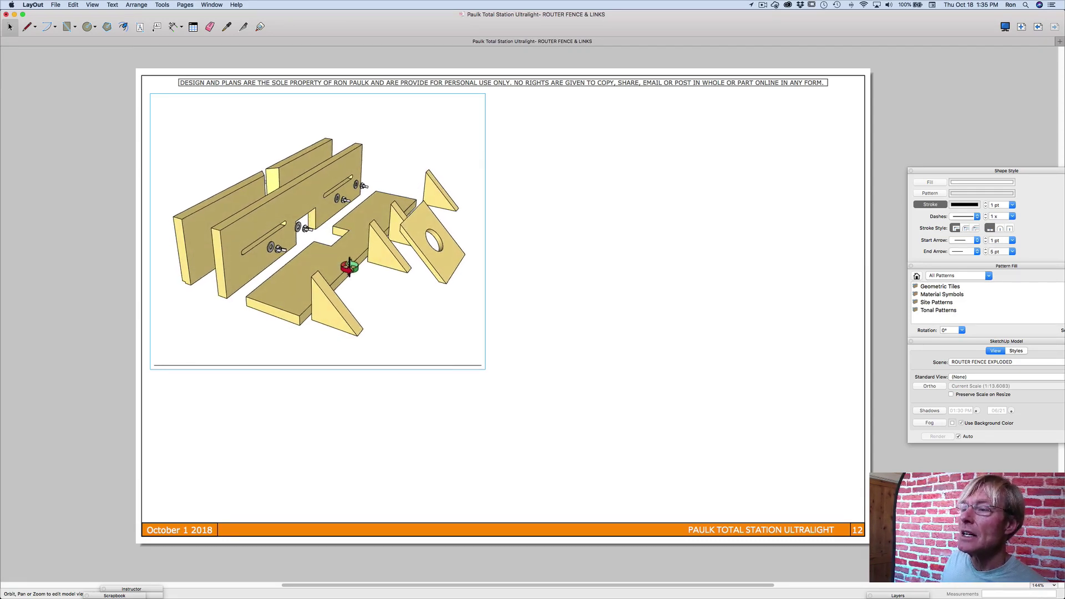
pyautogui.click(556, 309)
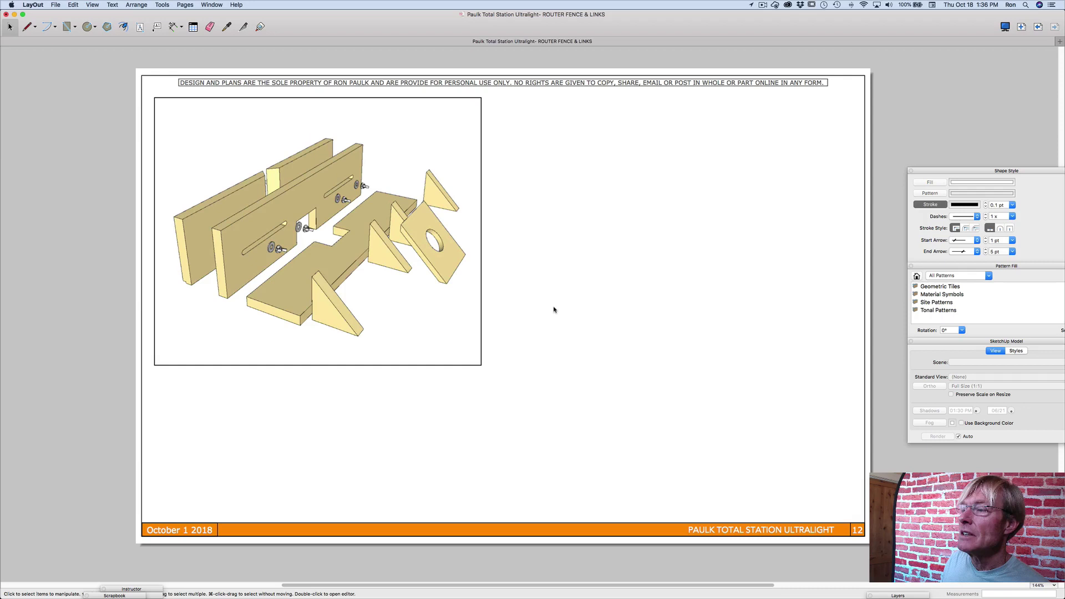
# Option-drag a copy of the router fence viewport to the right of the original
pyautogui.click(354, 265)
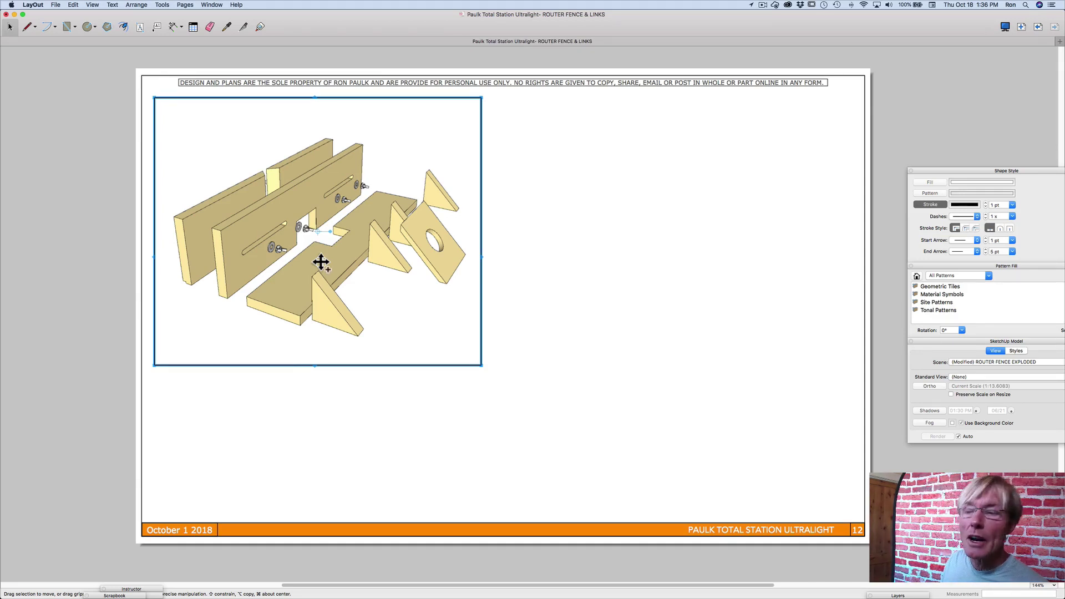
pyautogui.keyDown('alt'); pyautogui.moveTo(321, 262); pyautogui.dragTo(653, 321); pyautogui.keyUp('alt')
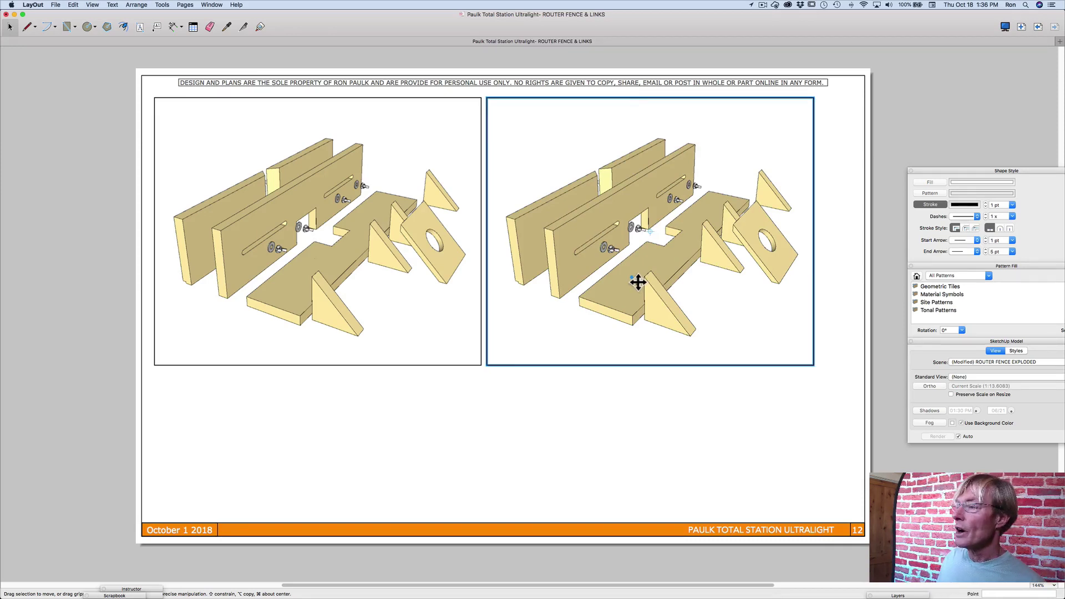
pyautogui.moveTo(637, 281); pyautogui.dragTo(654, 293)
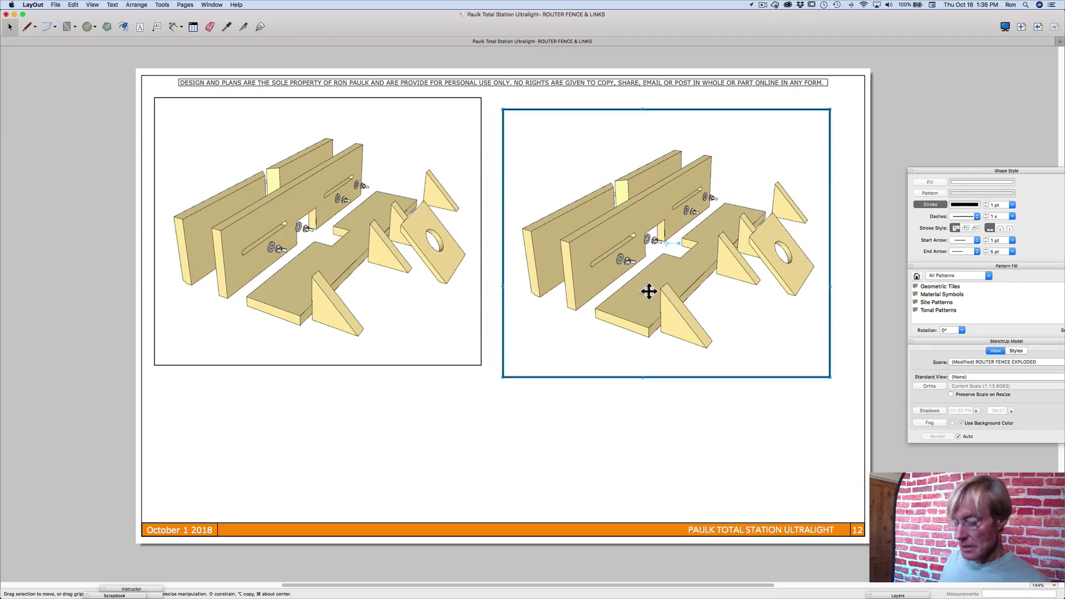
pyautogui.press('super+z')
# Orbit and zoom the right viewport's model into a close-up of the hex bolt and its hole
pyautogui.doubleClick(641, 284)
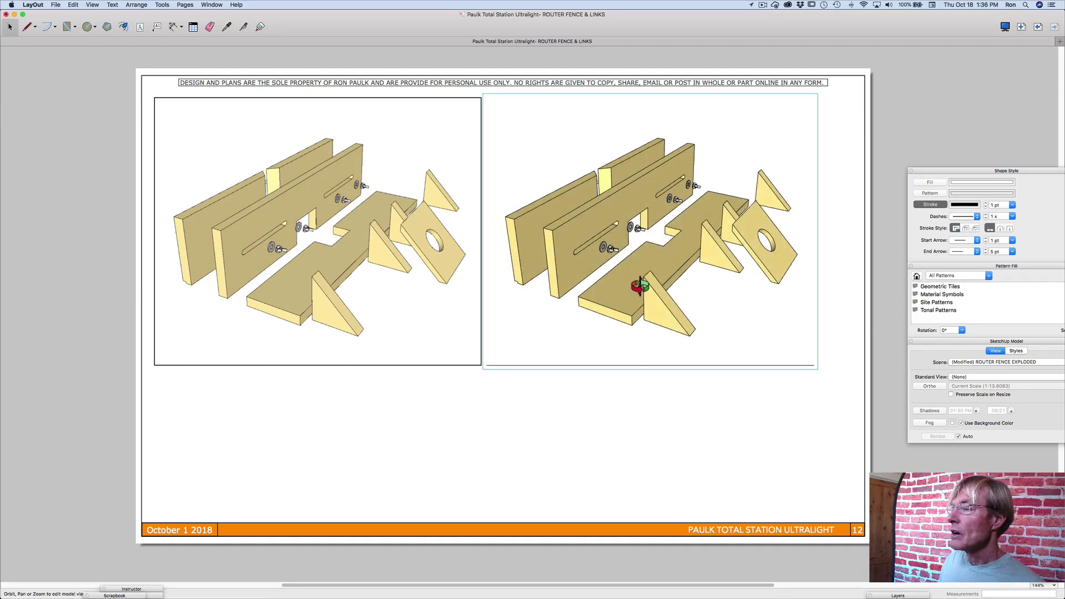
pyautogui.moveTo(641, 284); pyautogui.dragTo(737, 259)
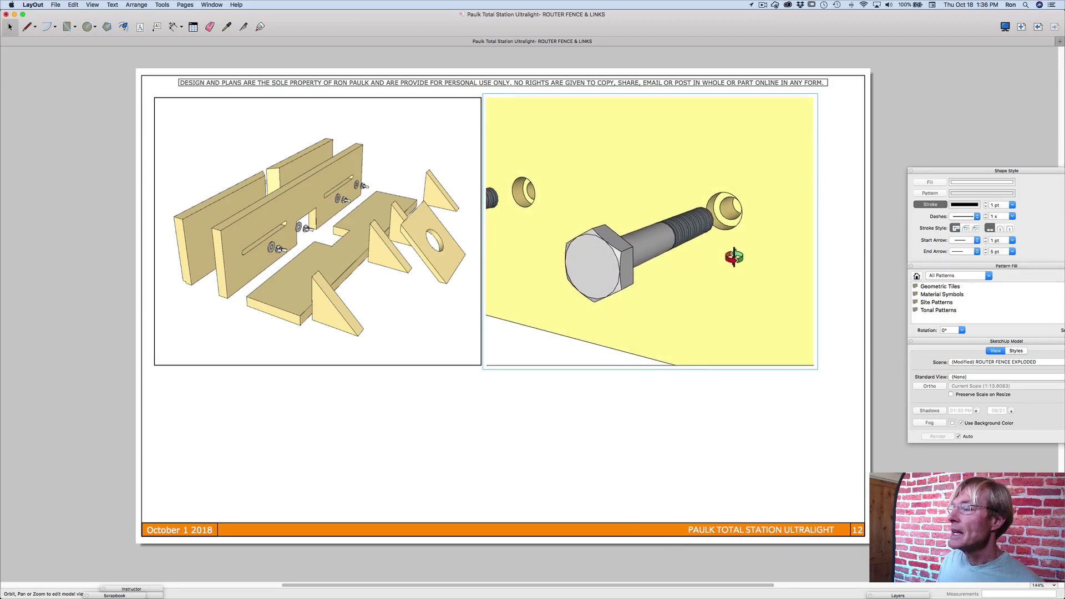
pyautogui.click(696, 448)
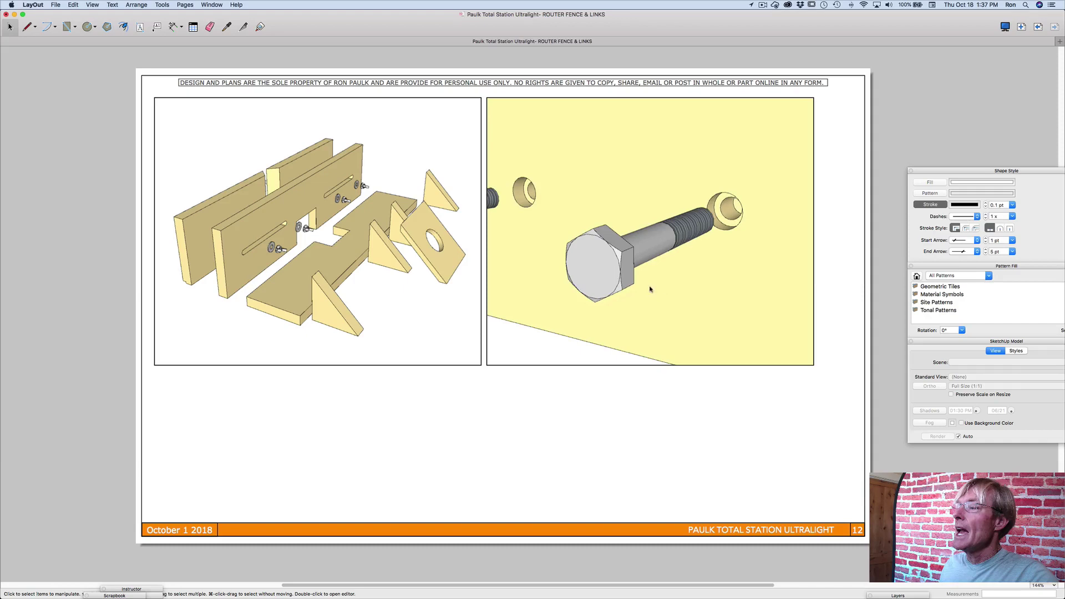
# Add 8 mm and 13 mm dimensions to the countersunk hole with the Dimension tool
pyautogui.click(172, 27)
pyautogui.scroll(3, 740, 260)
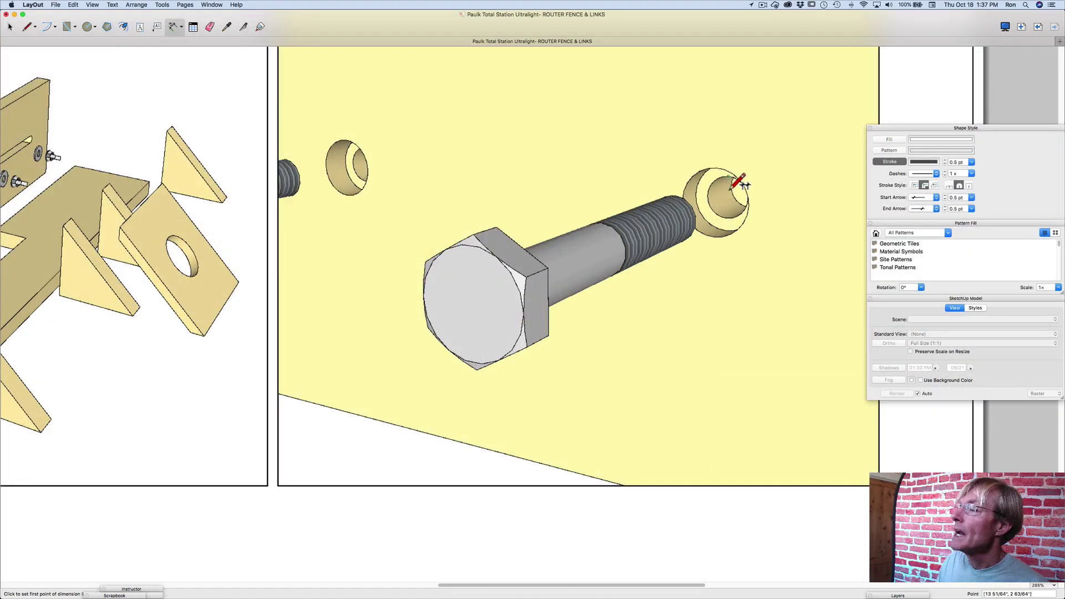
pyautogui.click(732, 217)
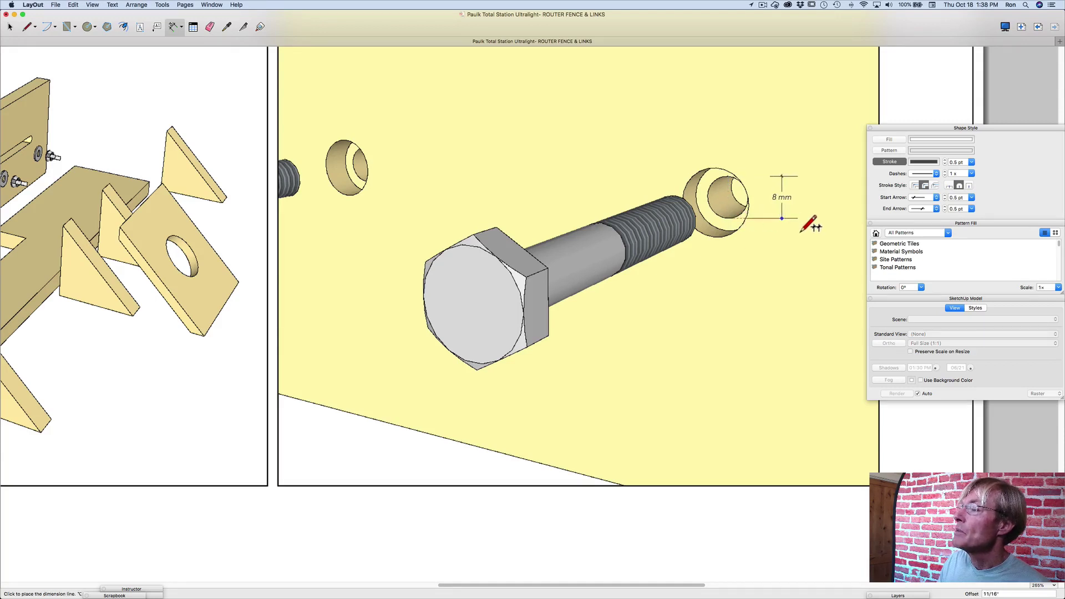
pyautogui.click(805, 228)
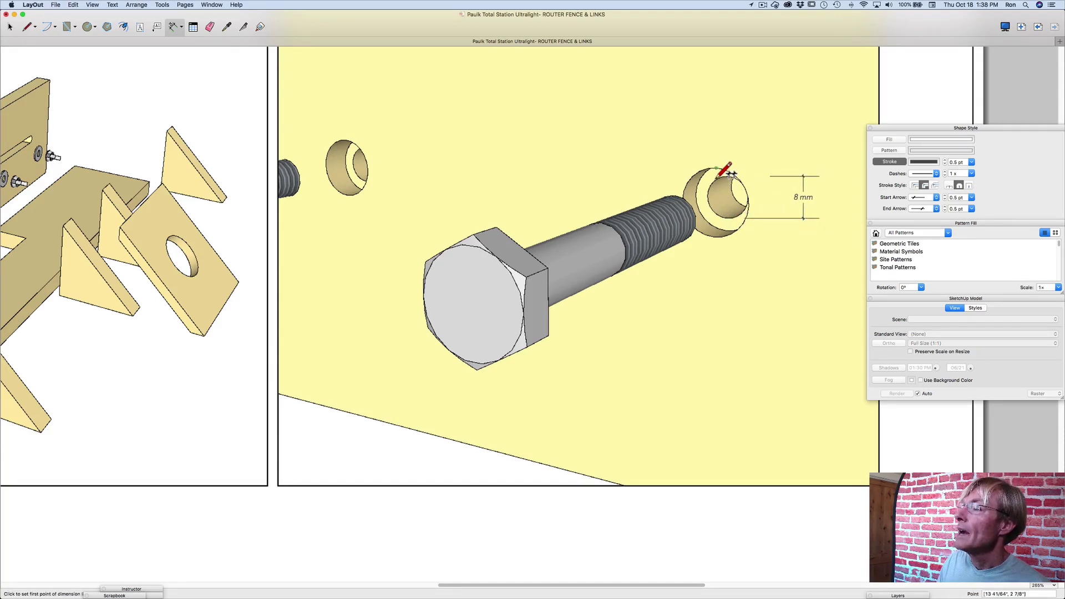
pyautogui.click(713, 169)
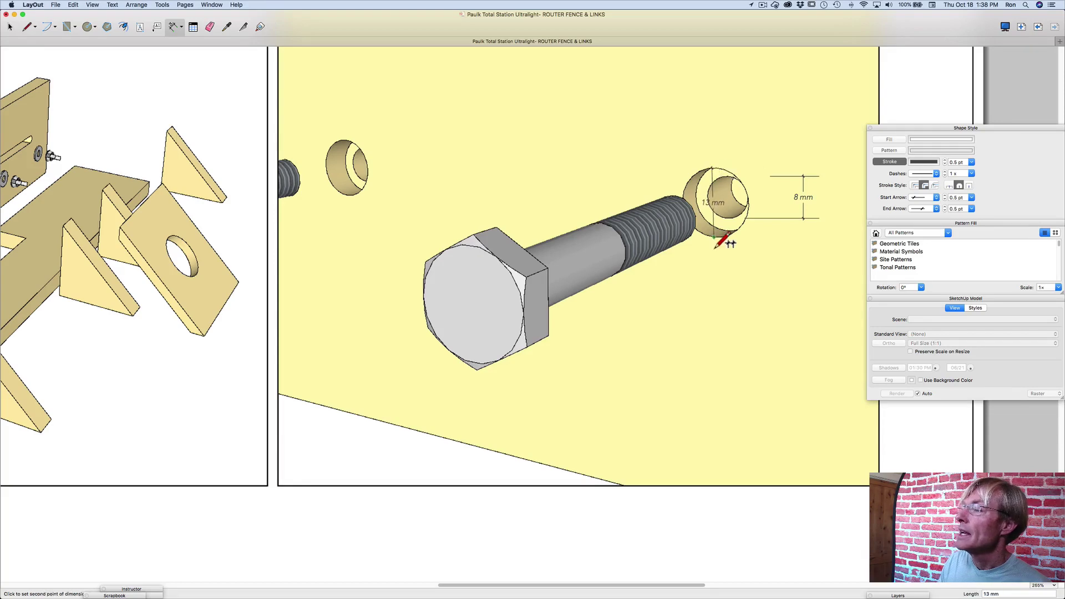
pyautogui.click(714, 238)
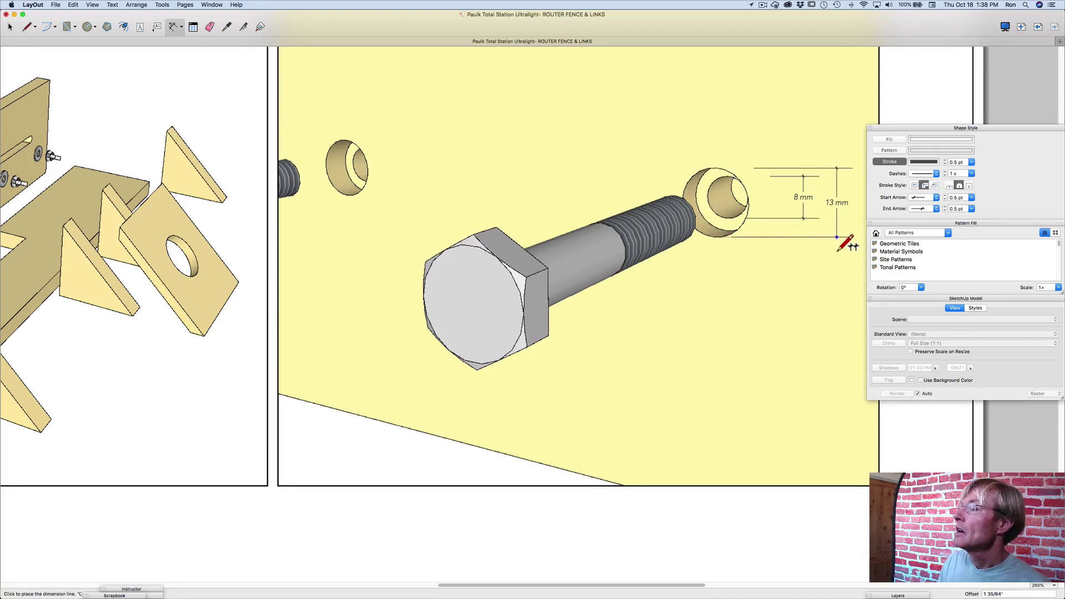
pyautogui.click(836, 239)
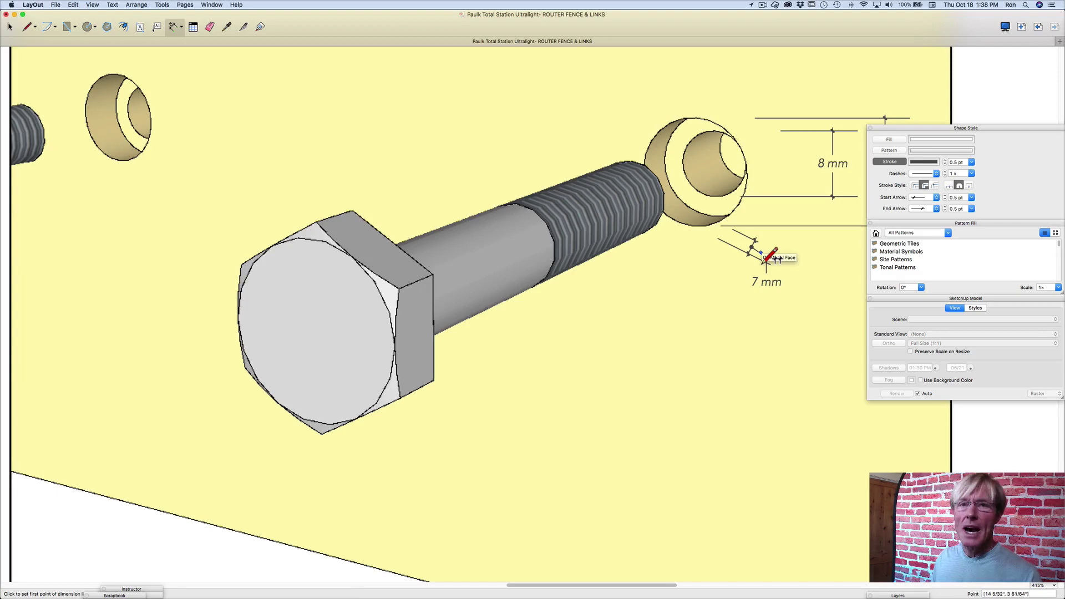
# Snap both end points of the 7 mm dimension onto the countersunk hole's rim
pyautogui.click(756, 253)
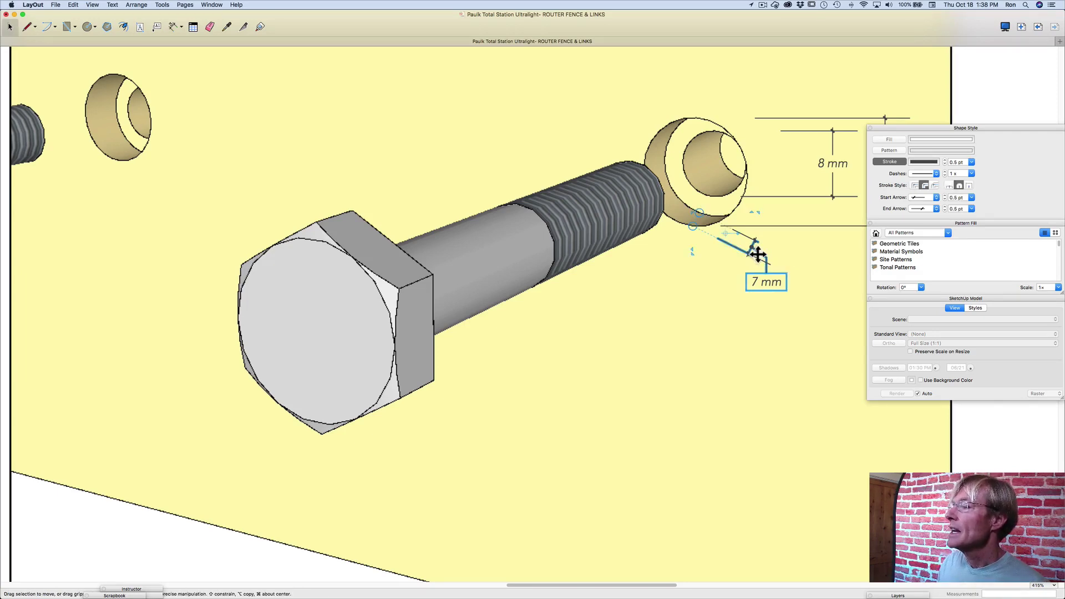
pyautogui.scroll(3, 758, 253)
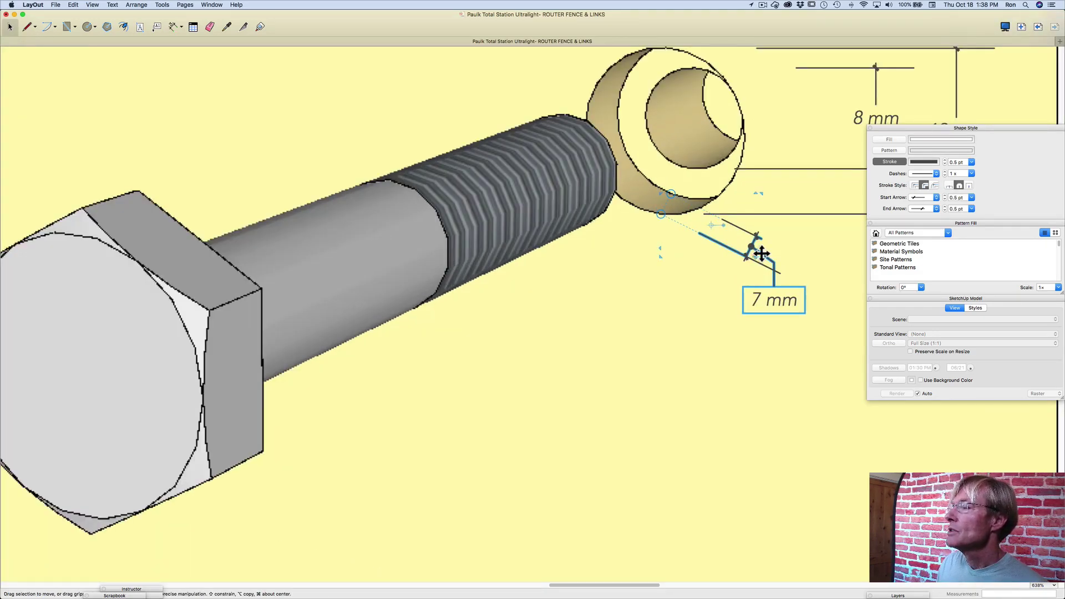
pyautogui.doubleClick(755, 249)
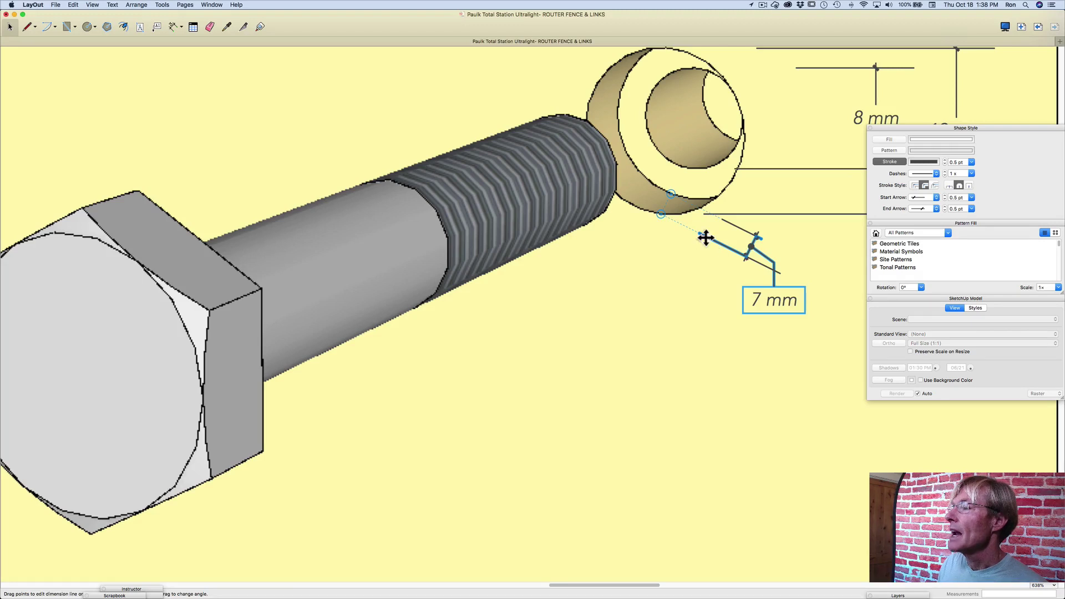
pyautogui.moveTo(704, 237); pyautogui.dragTo(660, 216)
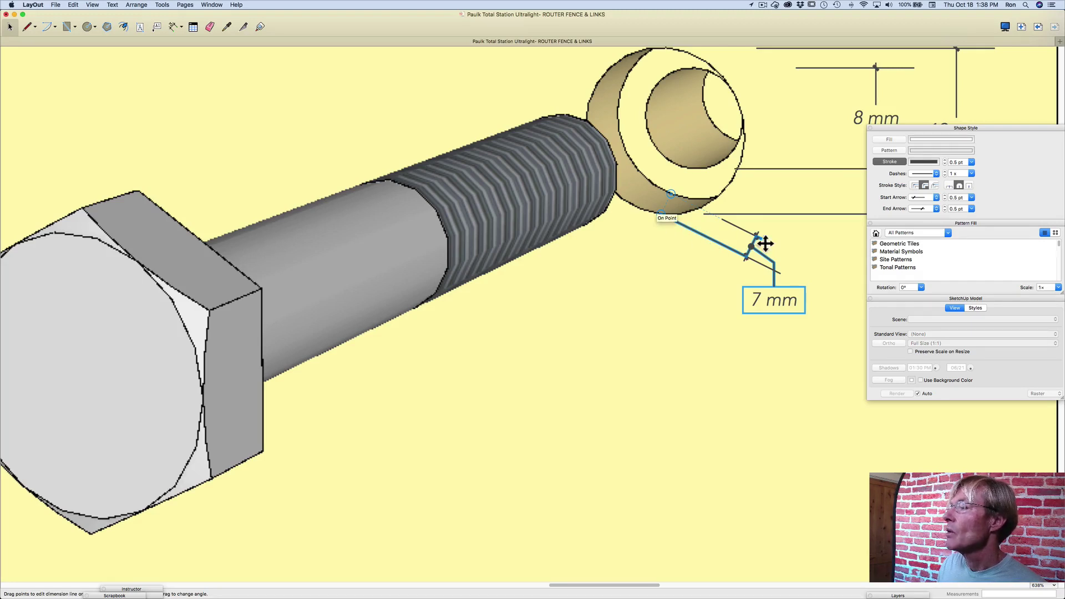
pyautogui.moveTo(765, 242); pyautogui.dragTo(672, 197)
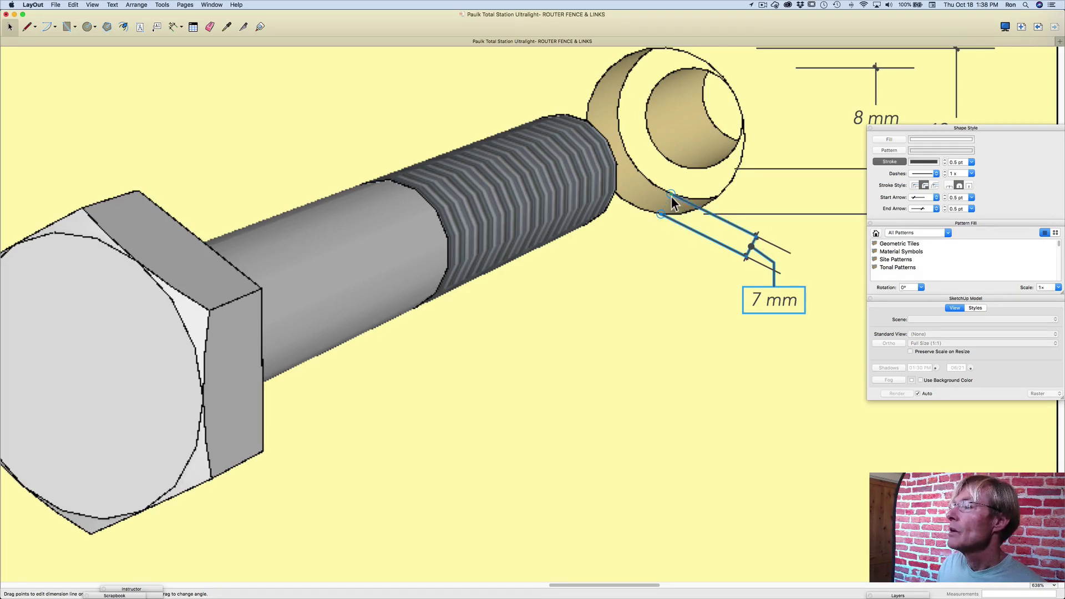
pyautogui.click(697, 311)
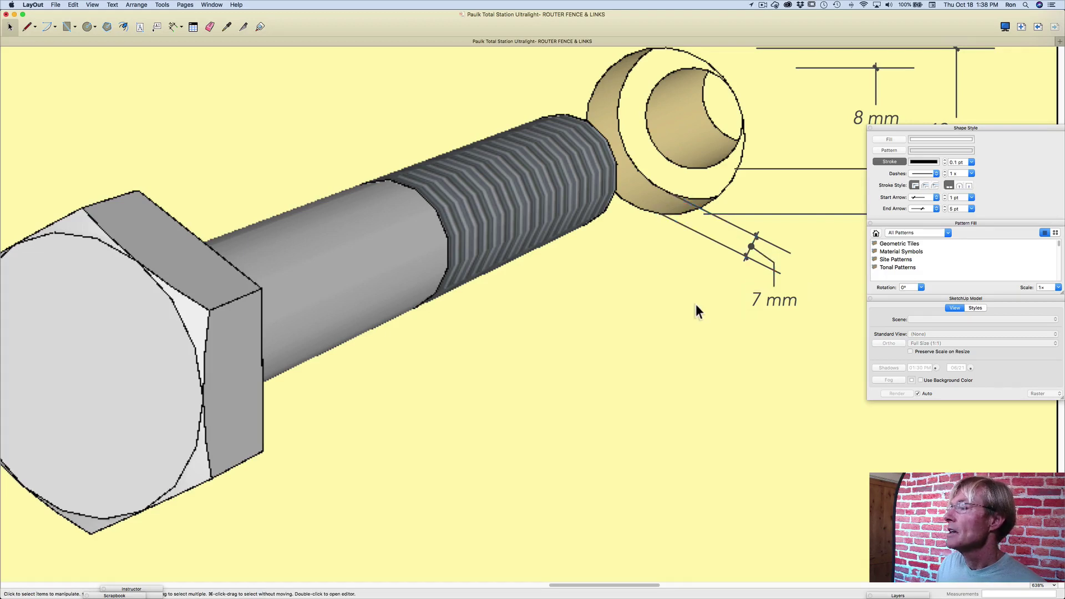
pyautogui.click(740, 256)
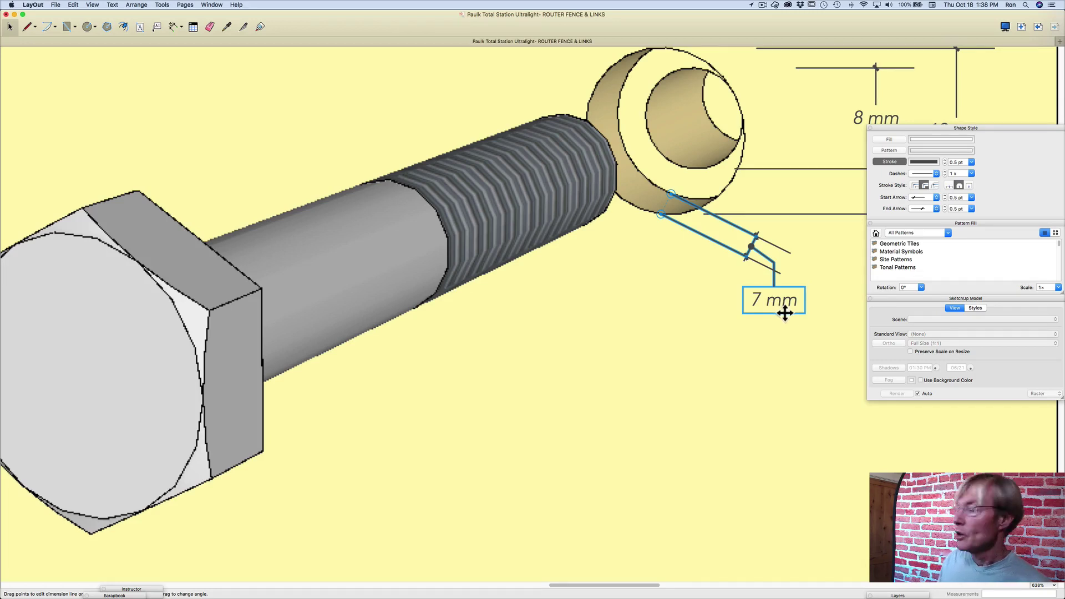
# Add a second line reading (1/4") to the 7 mm dimension label
pyautogui.doubleClick(785, 309)
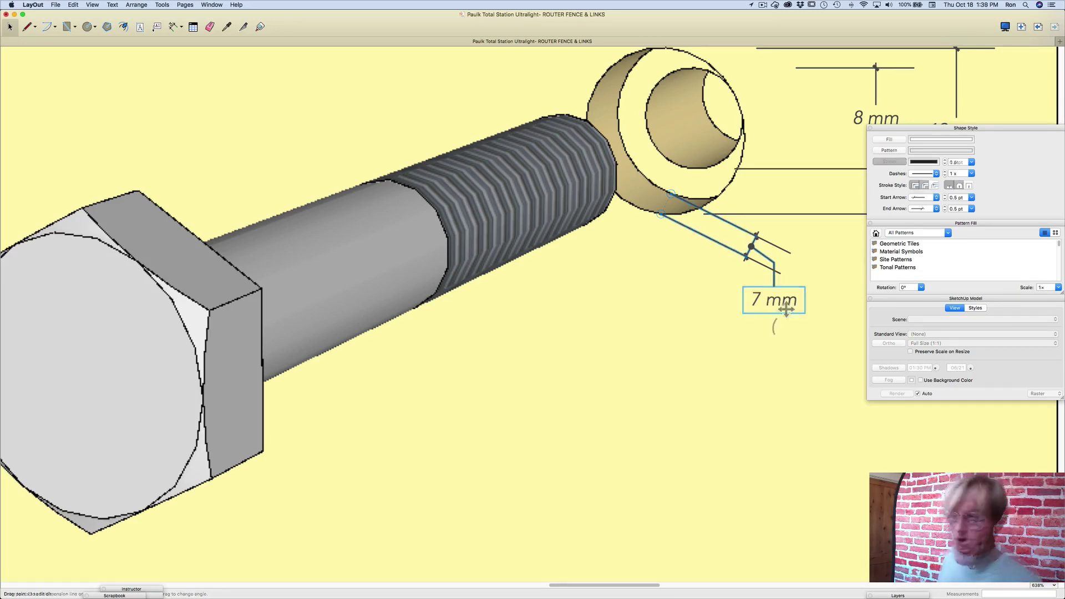
pyautogui.press('Return')
pyautogui.write('(')
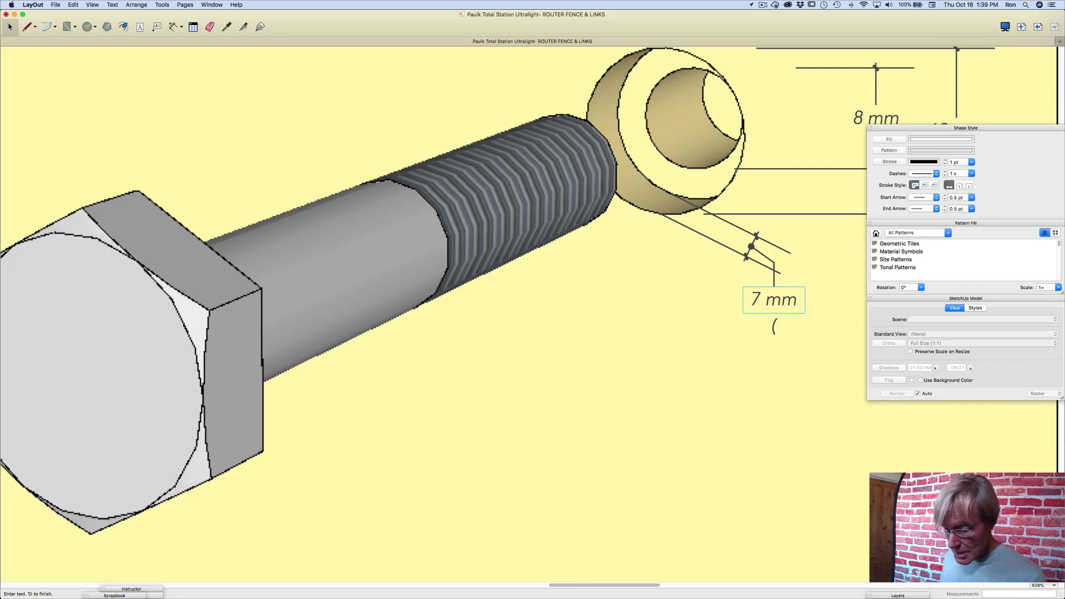
pyautogui.write('1/4')
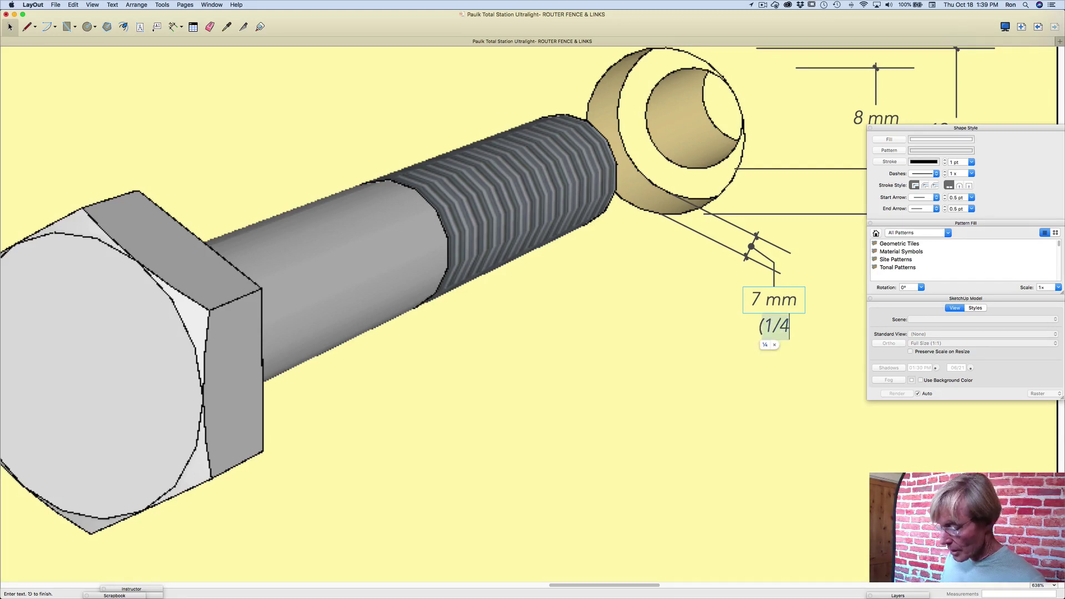
pyautogui.write('")')
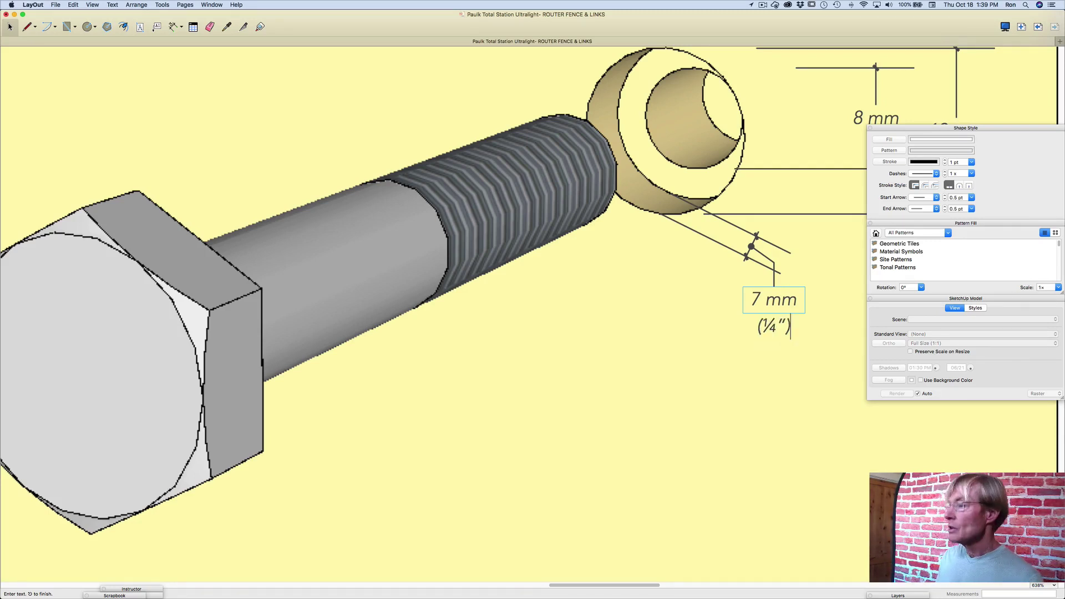
pyautogui.press('Escape')
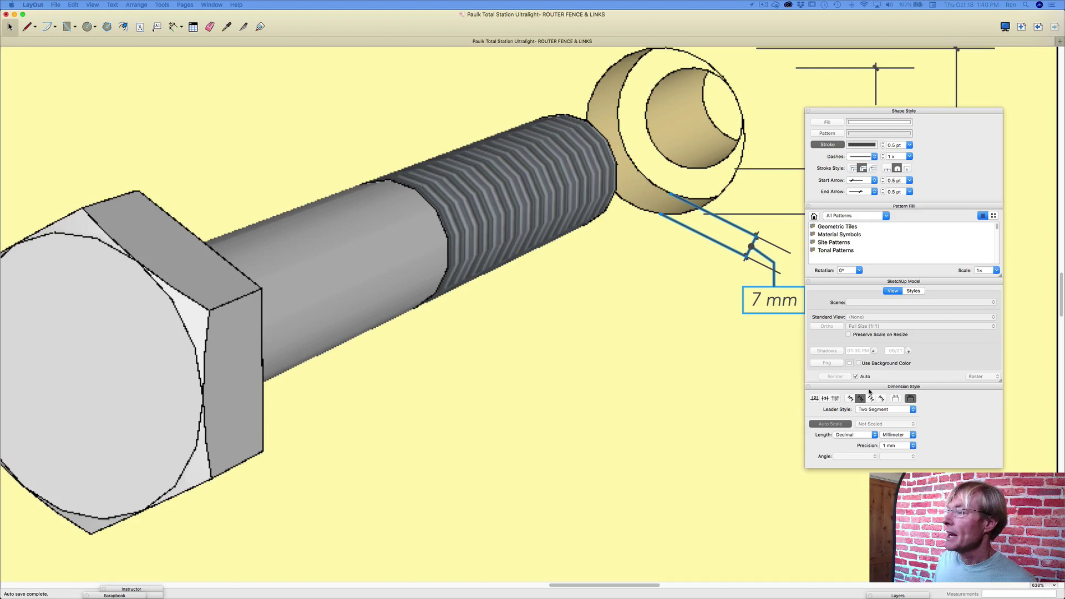
# Lay the 7 mm (¼") label horizontal and move the inspector panel off the dimensions
pyautogui.click(749, 346)
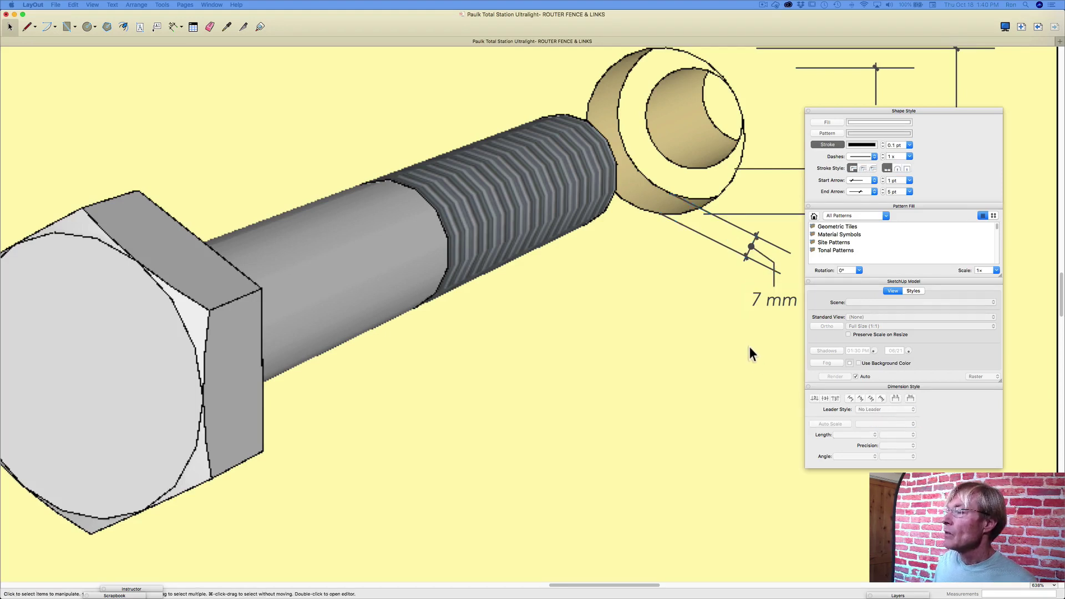
pyautogui.click(782, 301)
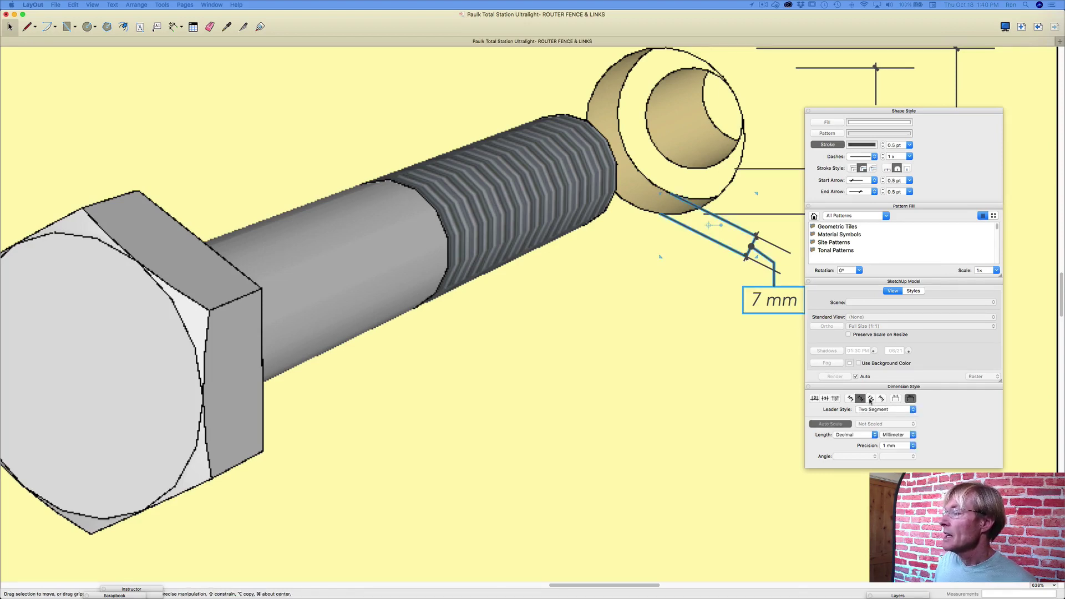
pyautogui.click(871, 399)
pyautogui.click(860, 398)
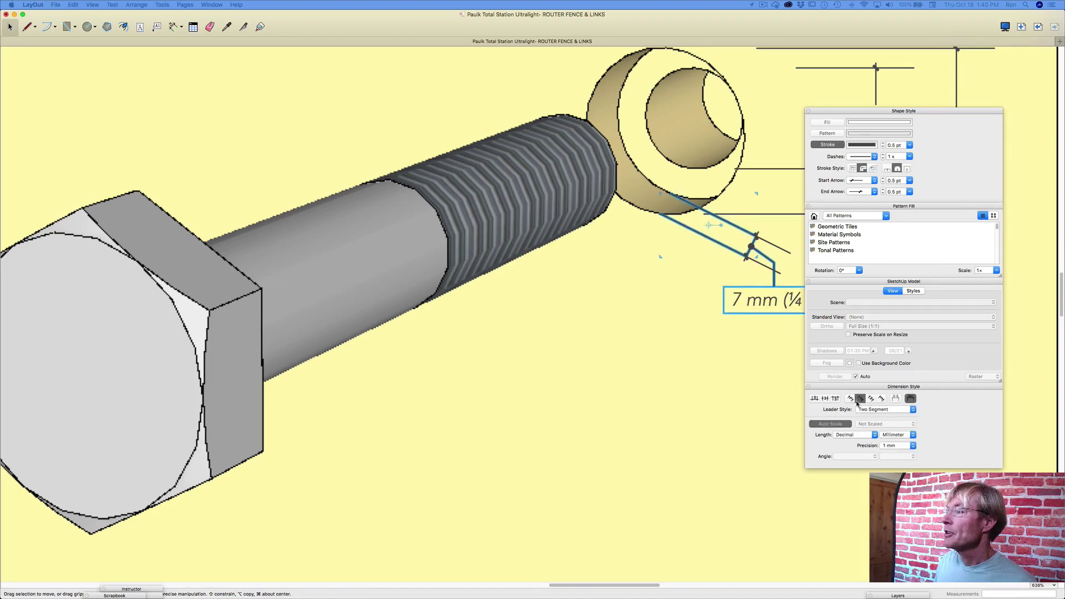
pyautogui.click(708, 364)
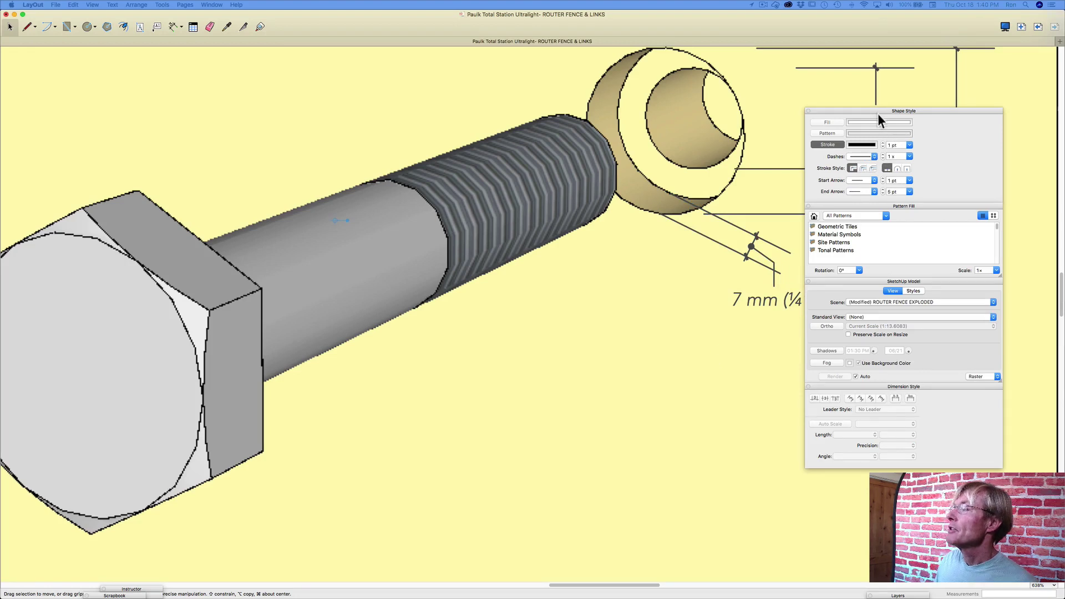
pyautogui.moveTo(877, 114); pyautogui.dragTo(953, 152)
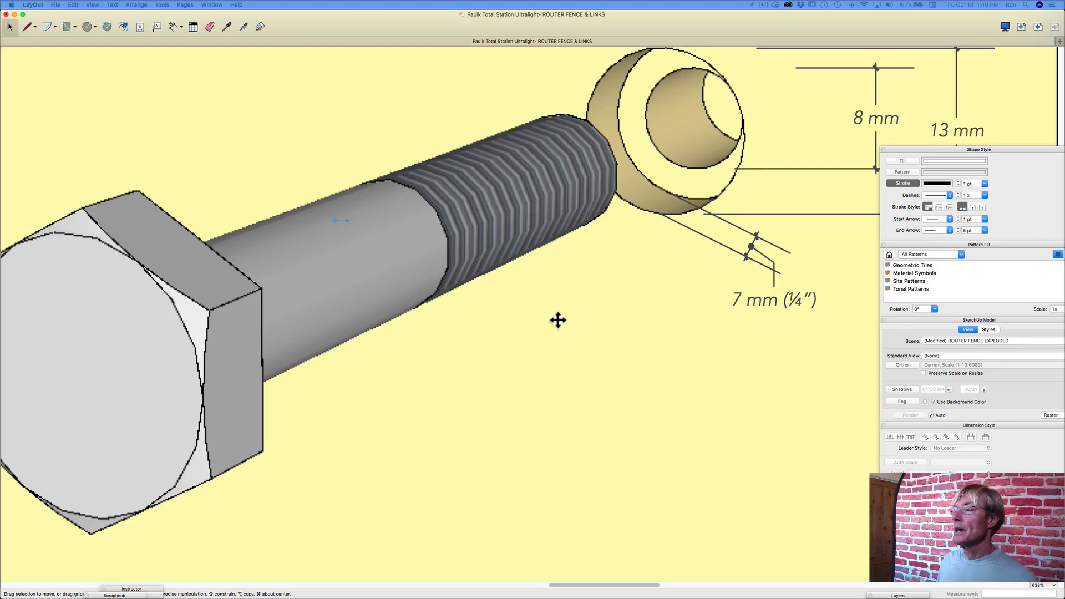
# Zoom out from the bolt close-up on page 12
pyautogui.scroll(-6, 558, 320)
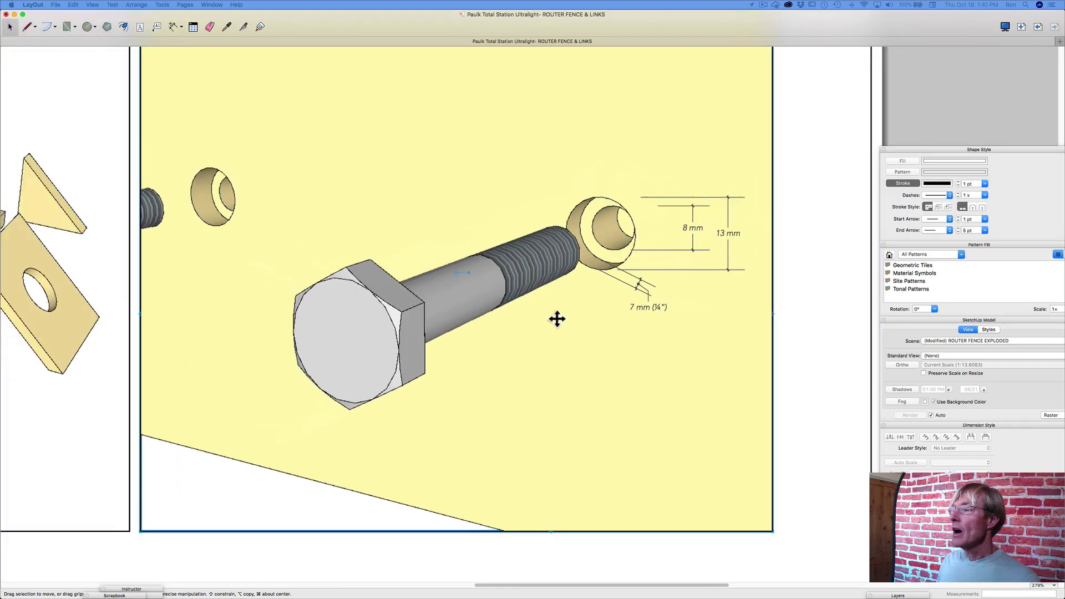
pyautogui.scroll(-5, 557, 318)
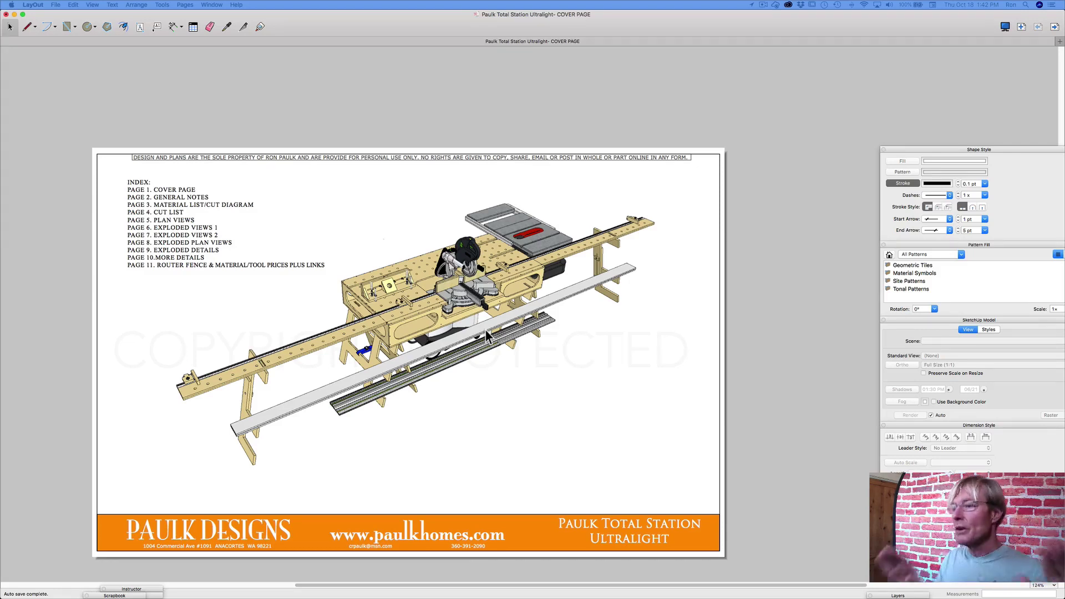
pyautogui.click(397, 333)
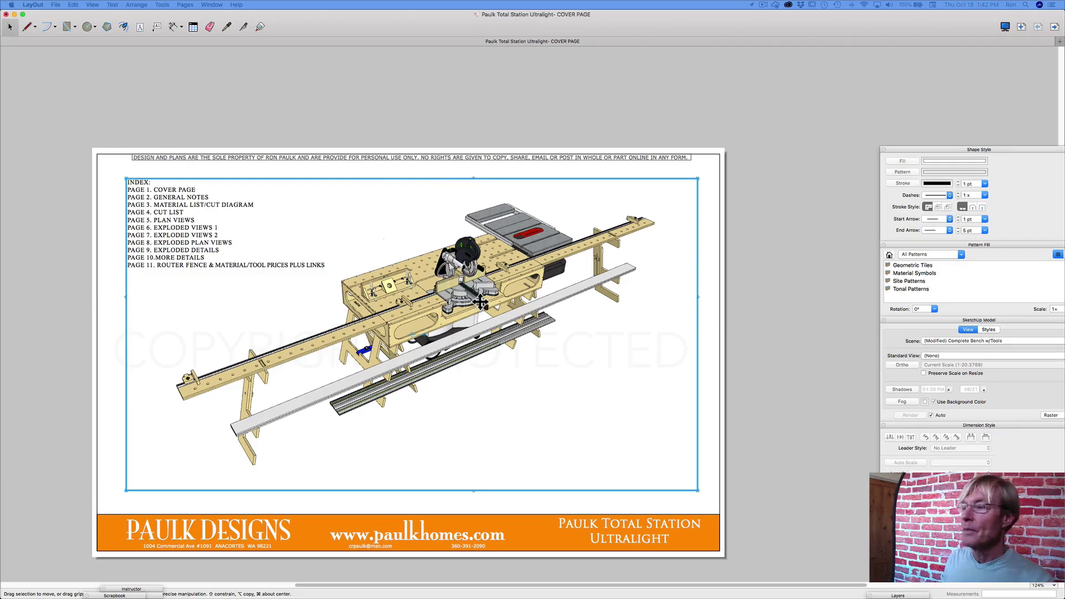
pyautogui.click(723, 321)
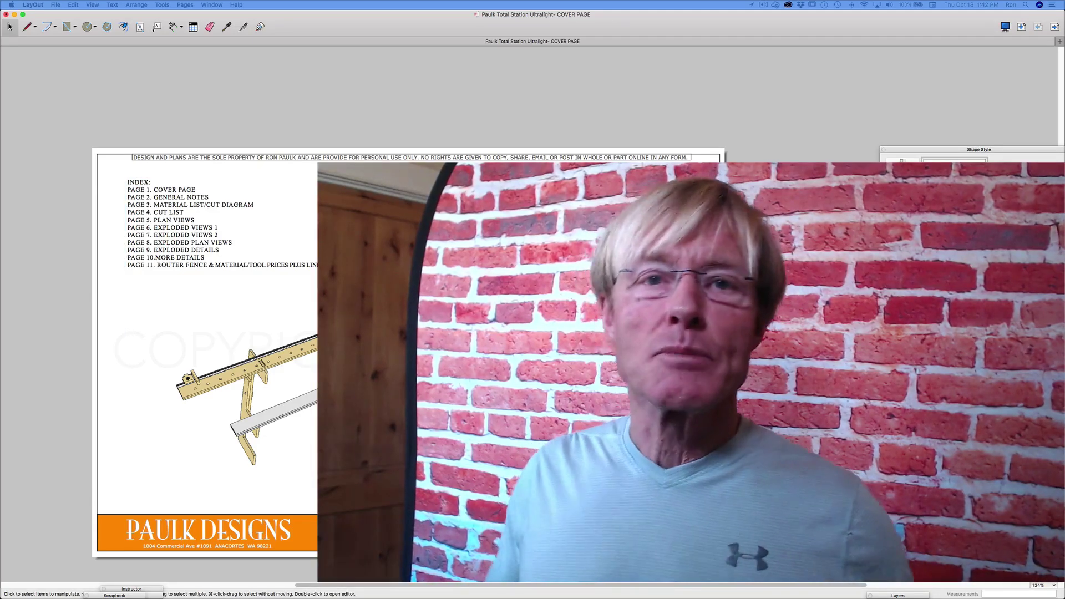